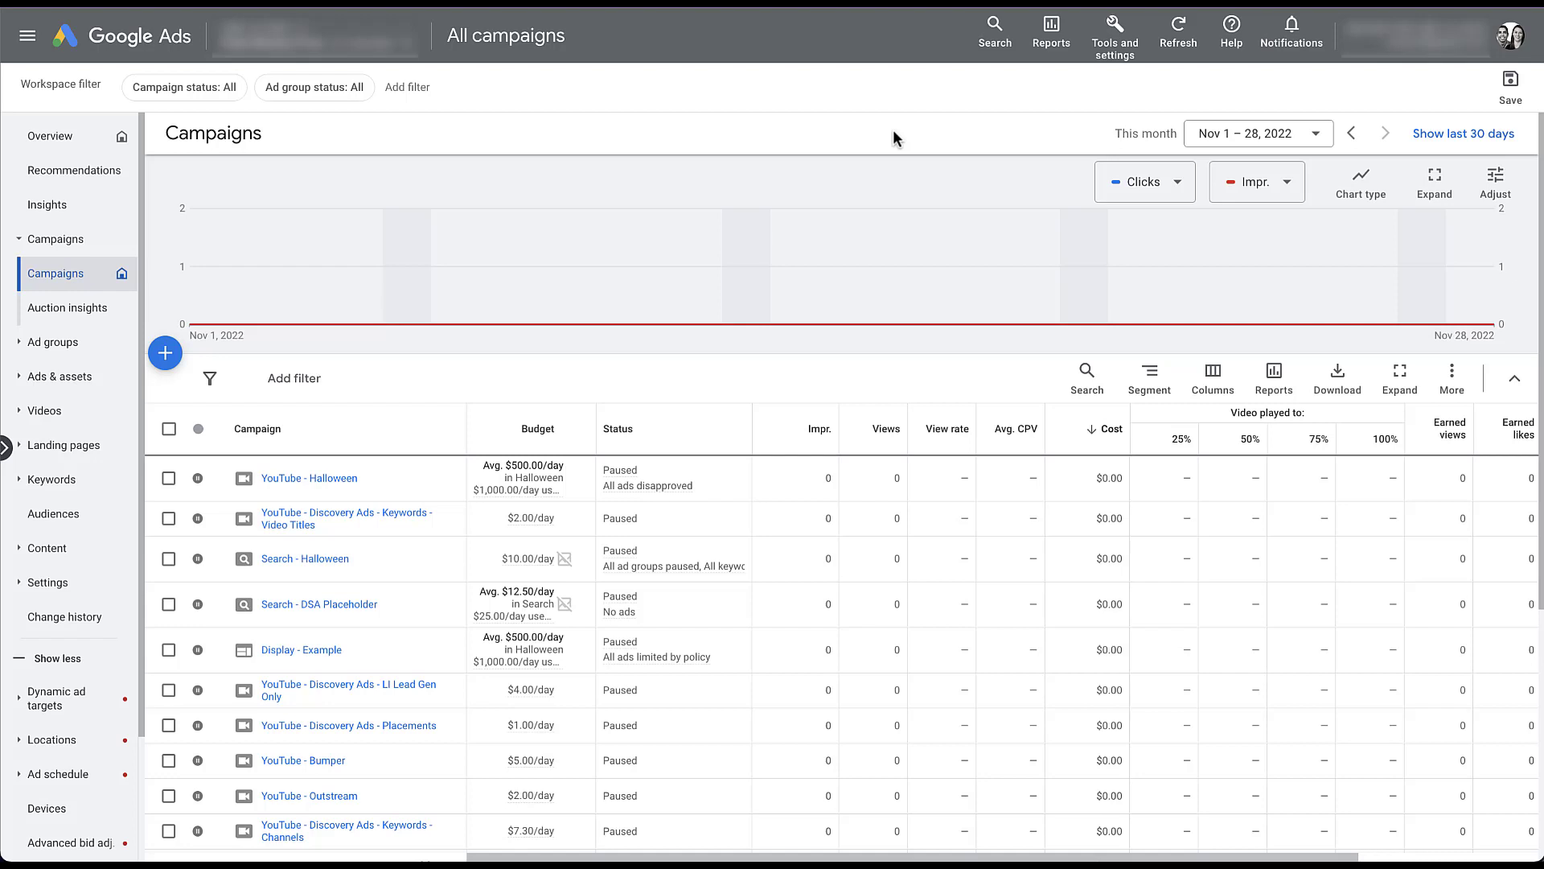
Start a new keyword rule in the automated rules area of the bulk actions.
{"action": "left_click", "coordinate": [1101, 55]}
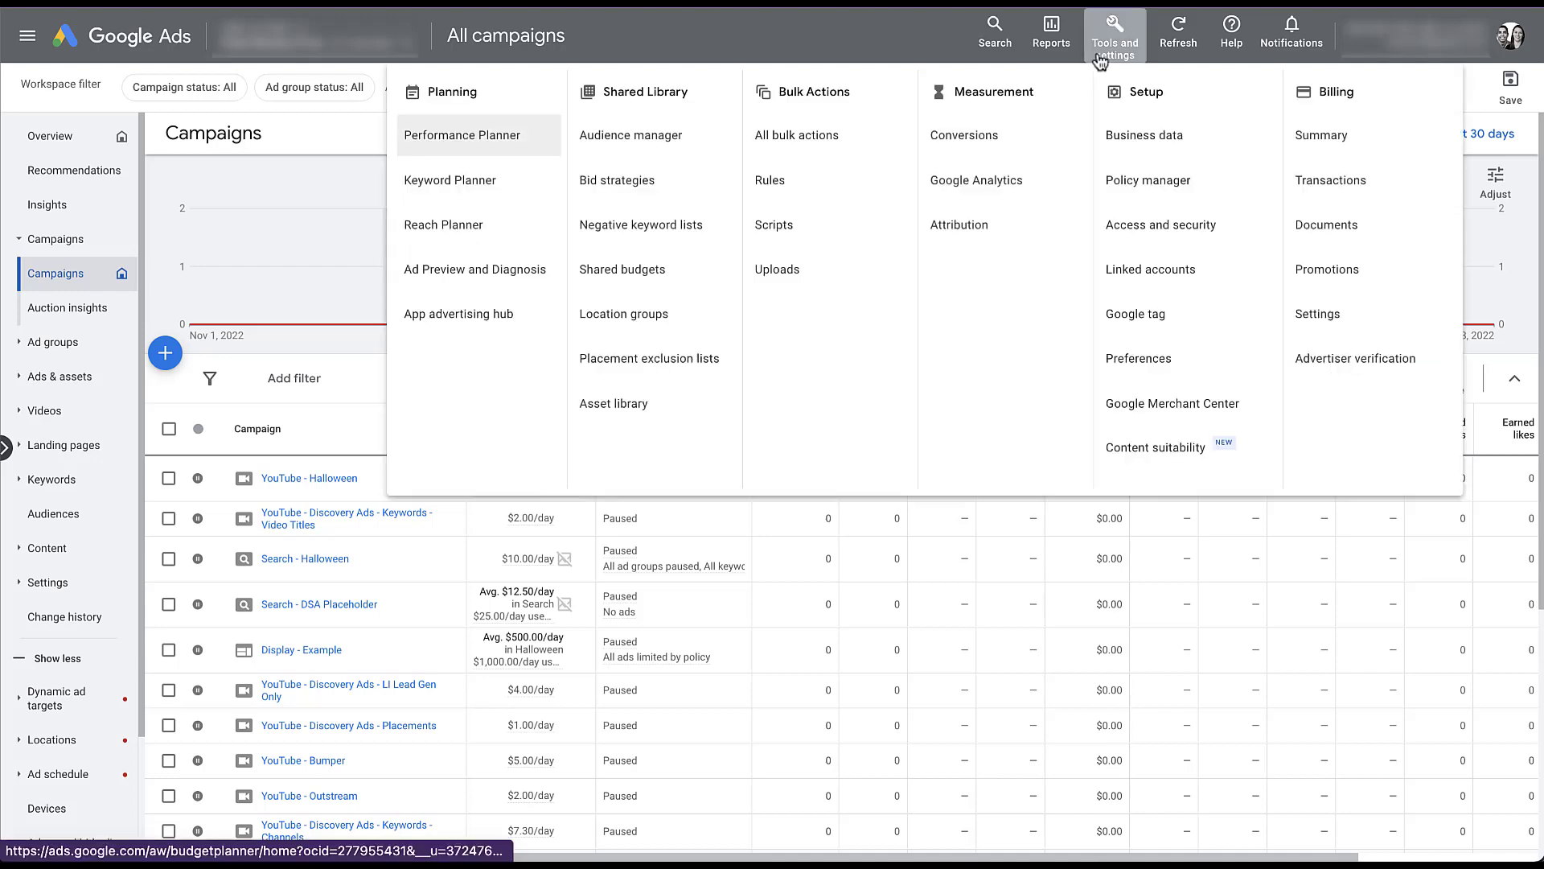
{"action": "left_click", "coordinate": [821, 198]}
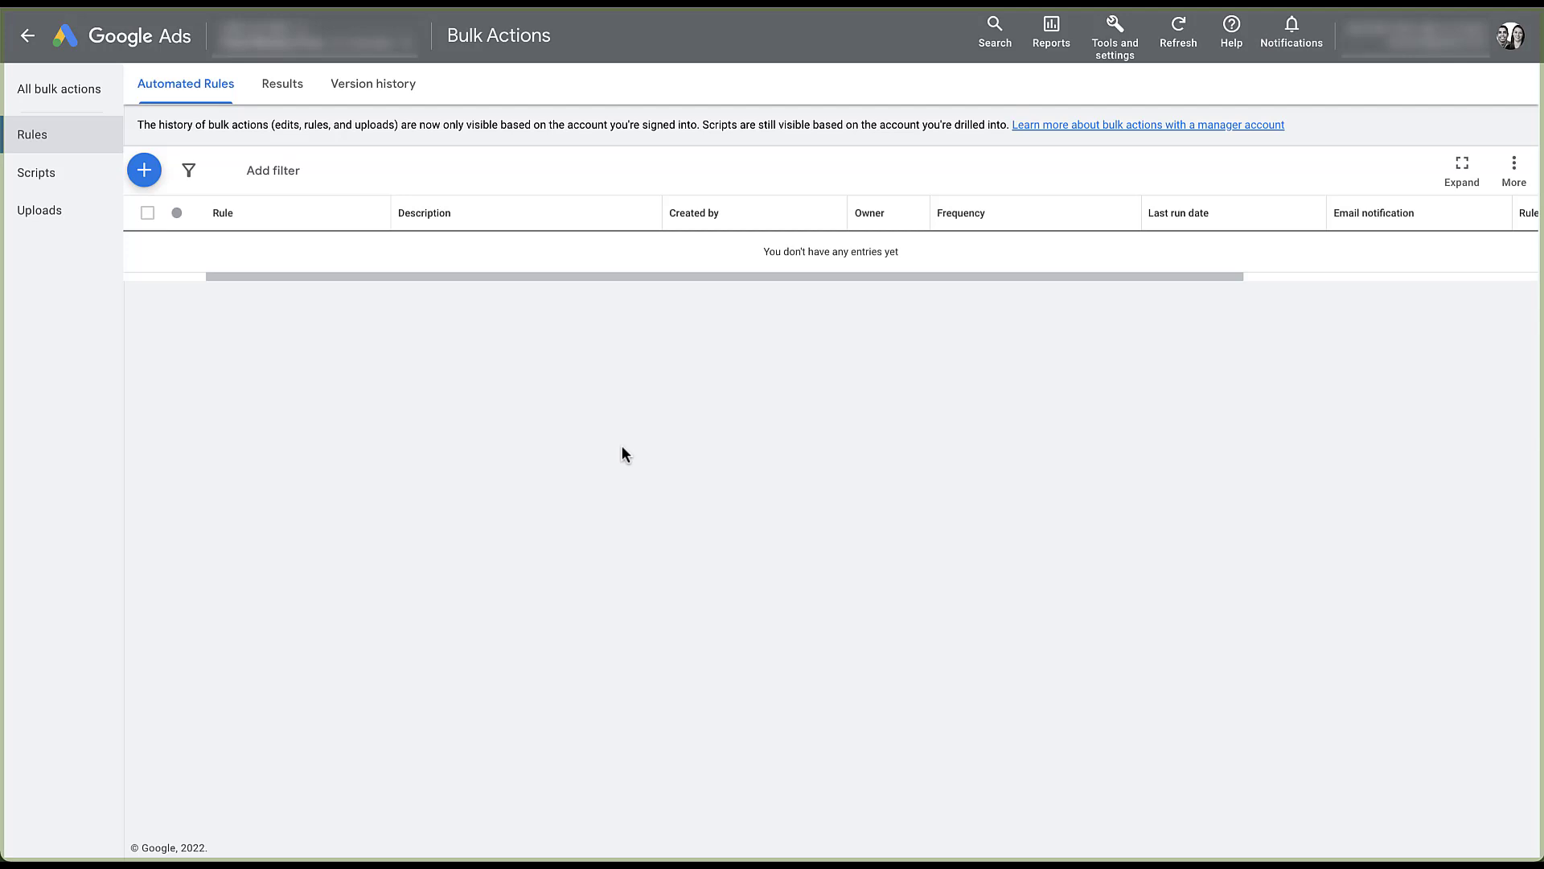
{"action": "left_click", "coordinate": [146, 171]}
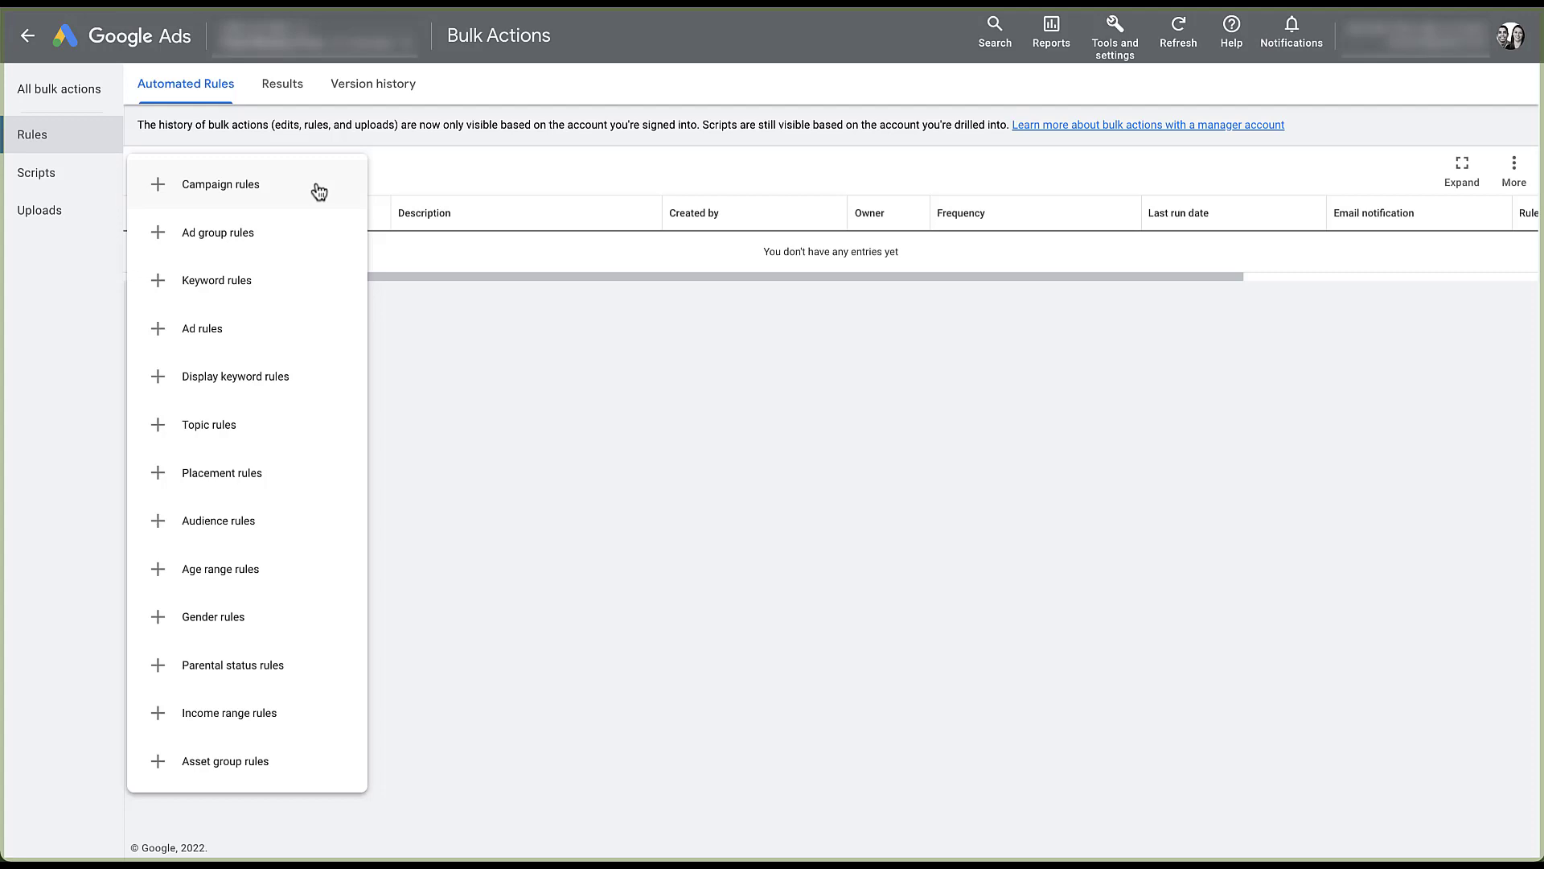
{"action": "left_click", "coordinate": [315, 285]}
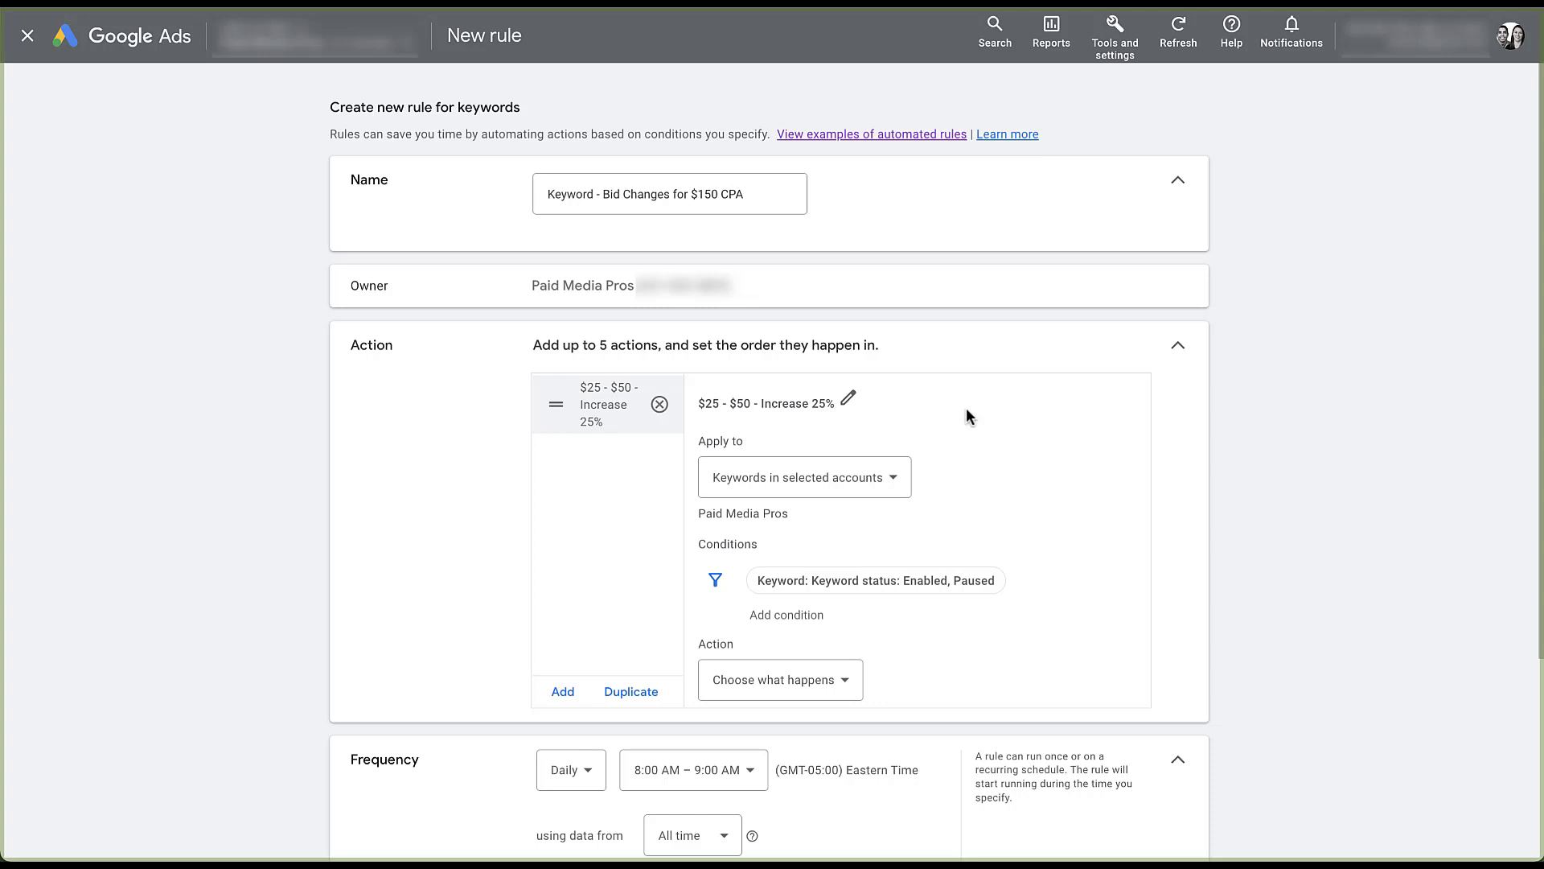
Apply the rule's first action to keywords in the campaigns Search - Halloween and Search - Search Placeholder.
{"action": "left_click", "coordinate": [901, 481]}
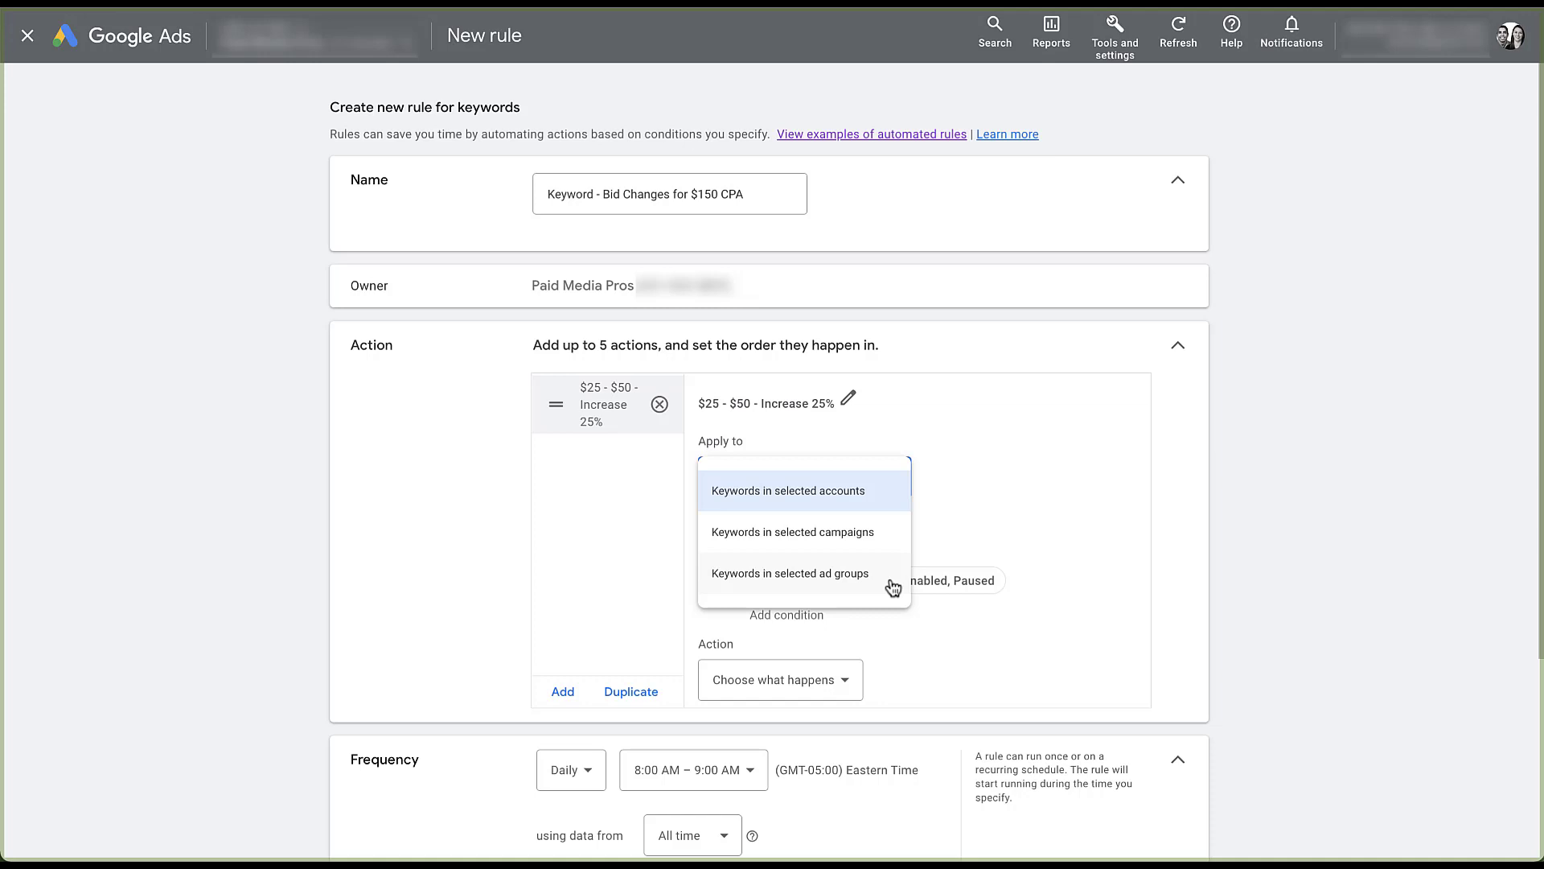
{"action": "left_click", "coordinate": [892, 535]}
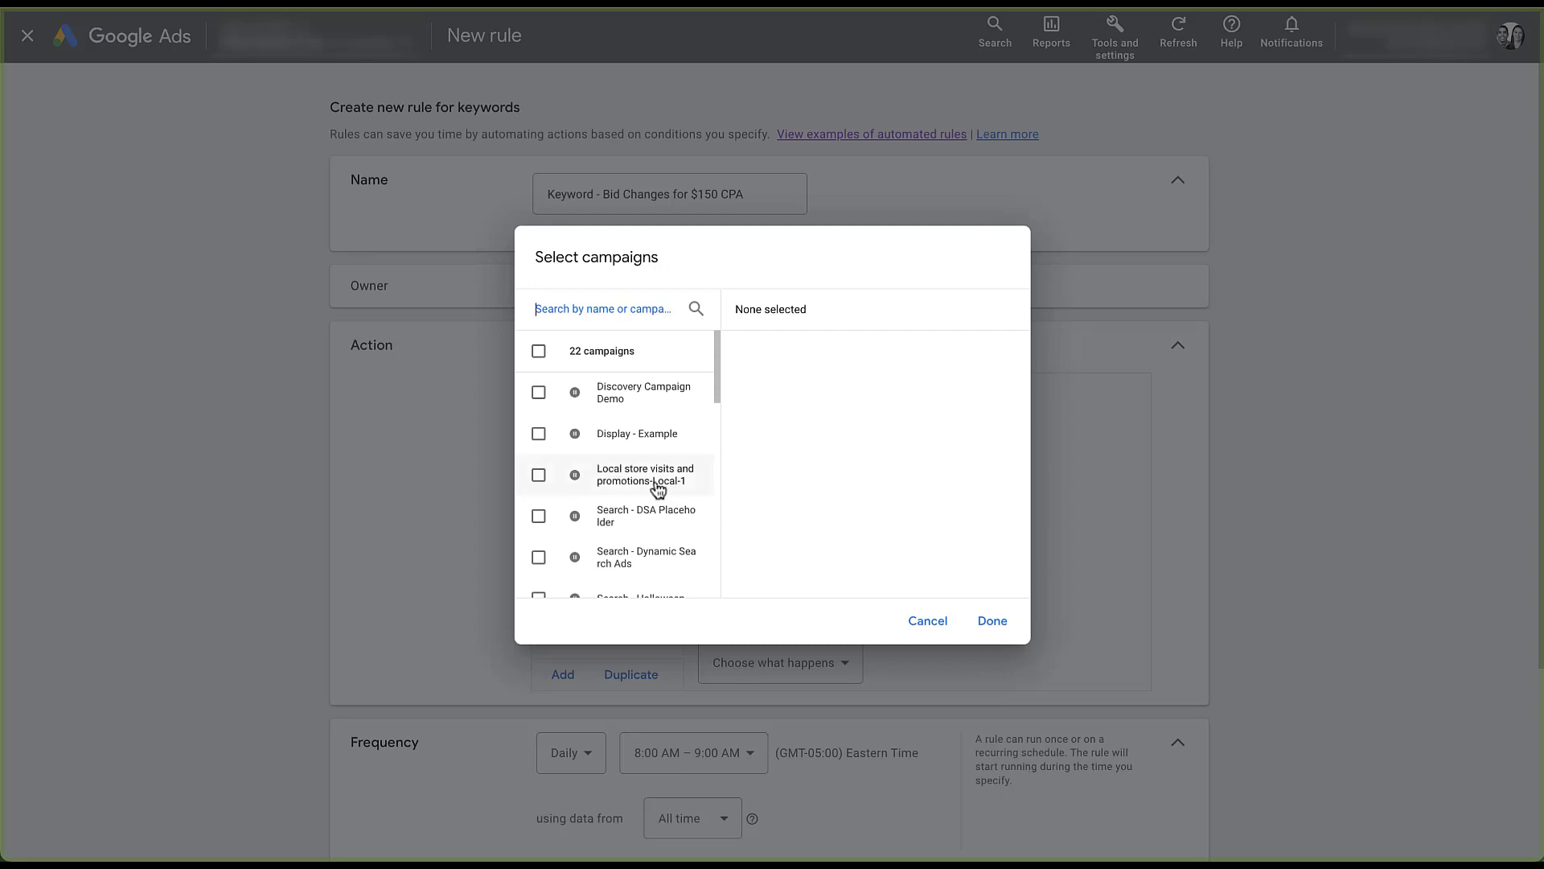
{"action": "scroll", "coordinate": [658, 489], "scroll_direction": "down", "scroll_amount": 2}
{"action": "scroll", "coordinate": [657, 488], "scroll_direction": "down", "scroll_amount": 1}
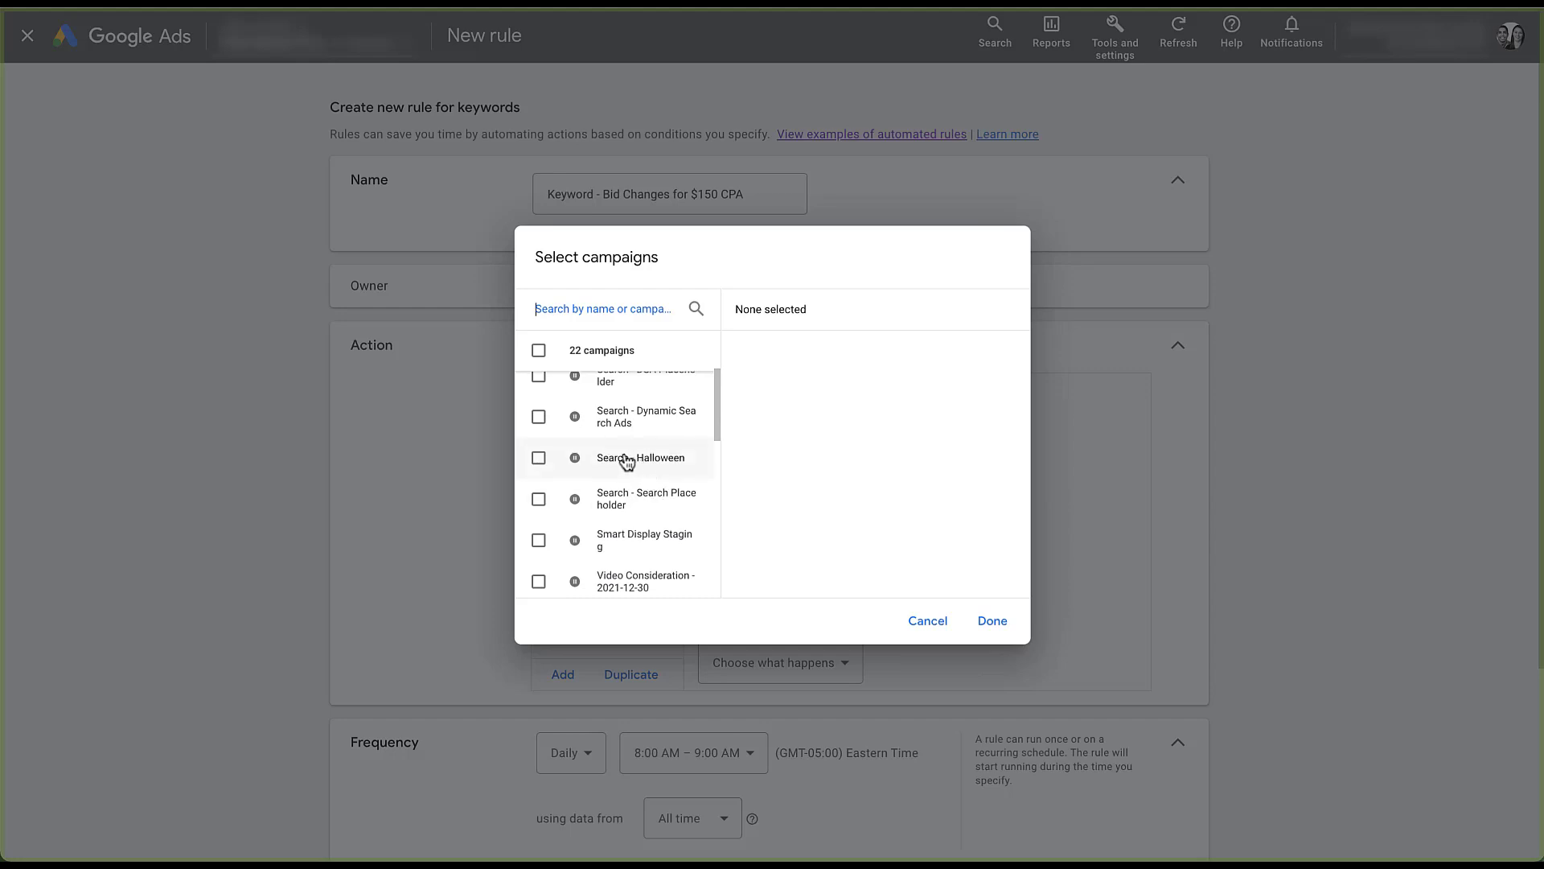
{"action": "left_click", "coordinate": [539, 457]}
{"action": "left_click", "coordinate": [539, 499]}
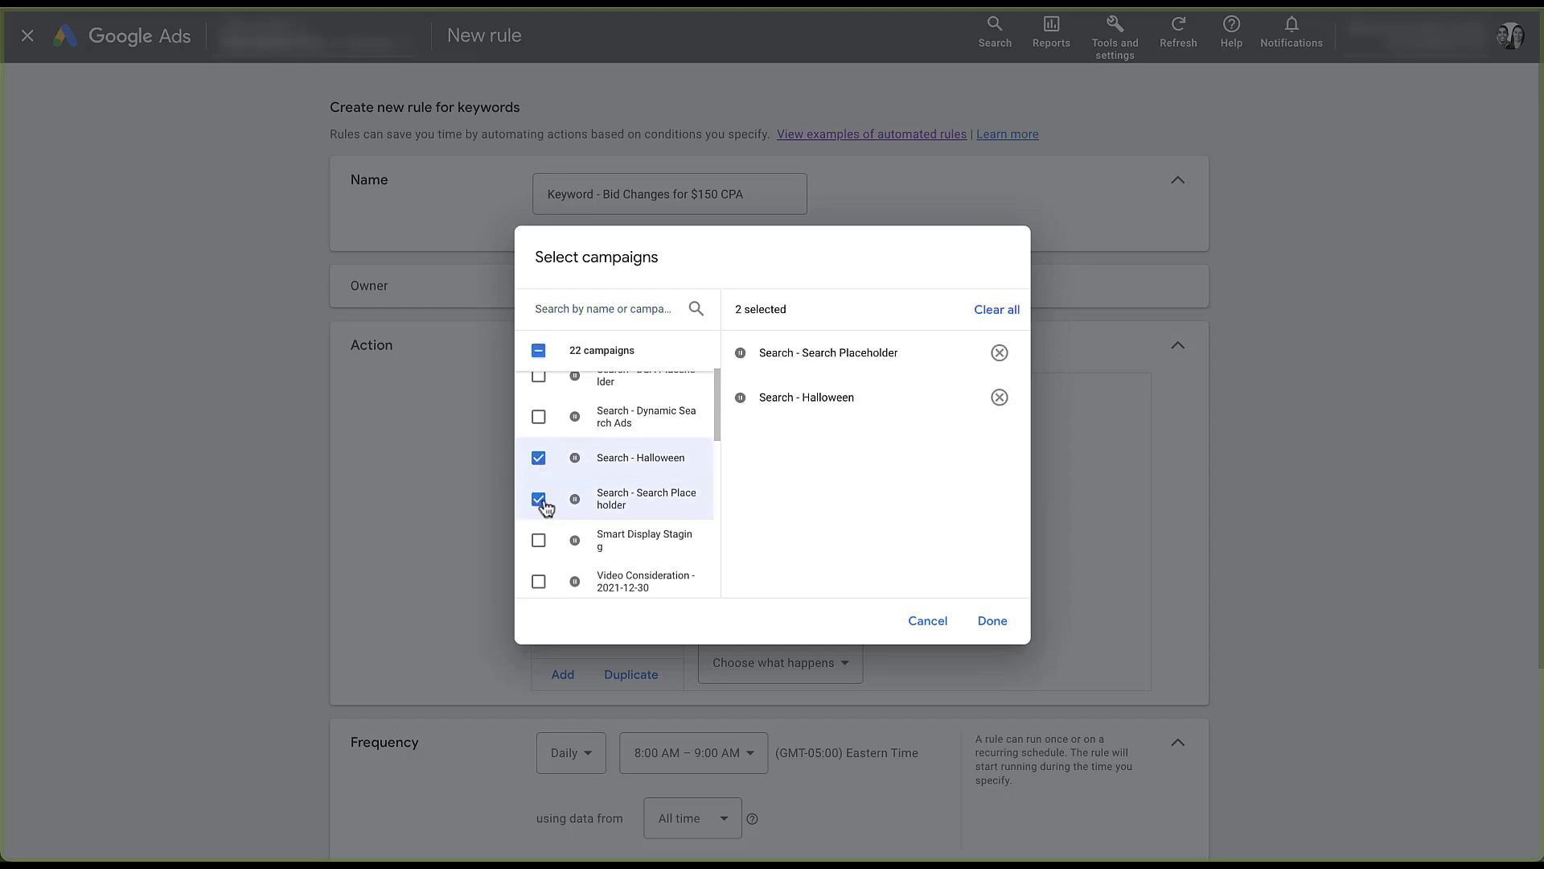
{"action": "left_click", "coordinate": [995, 623]}
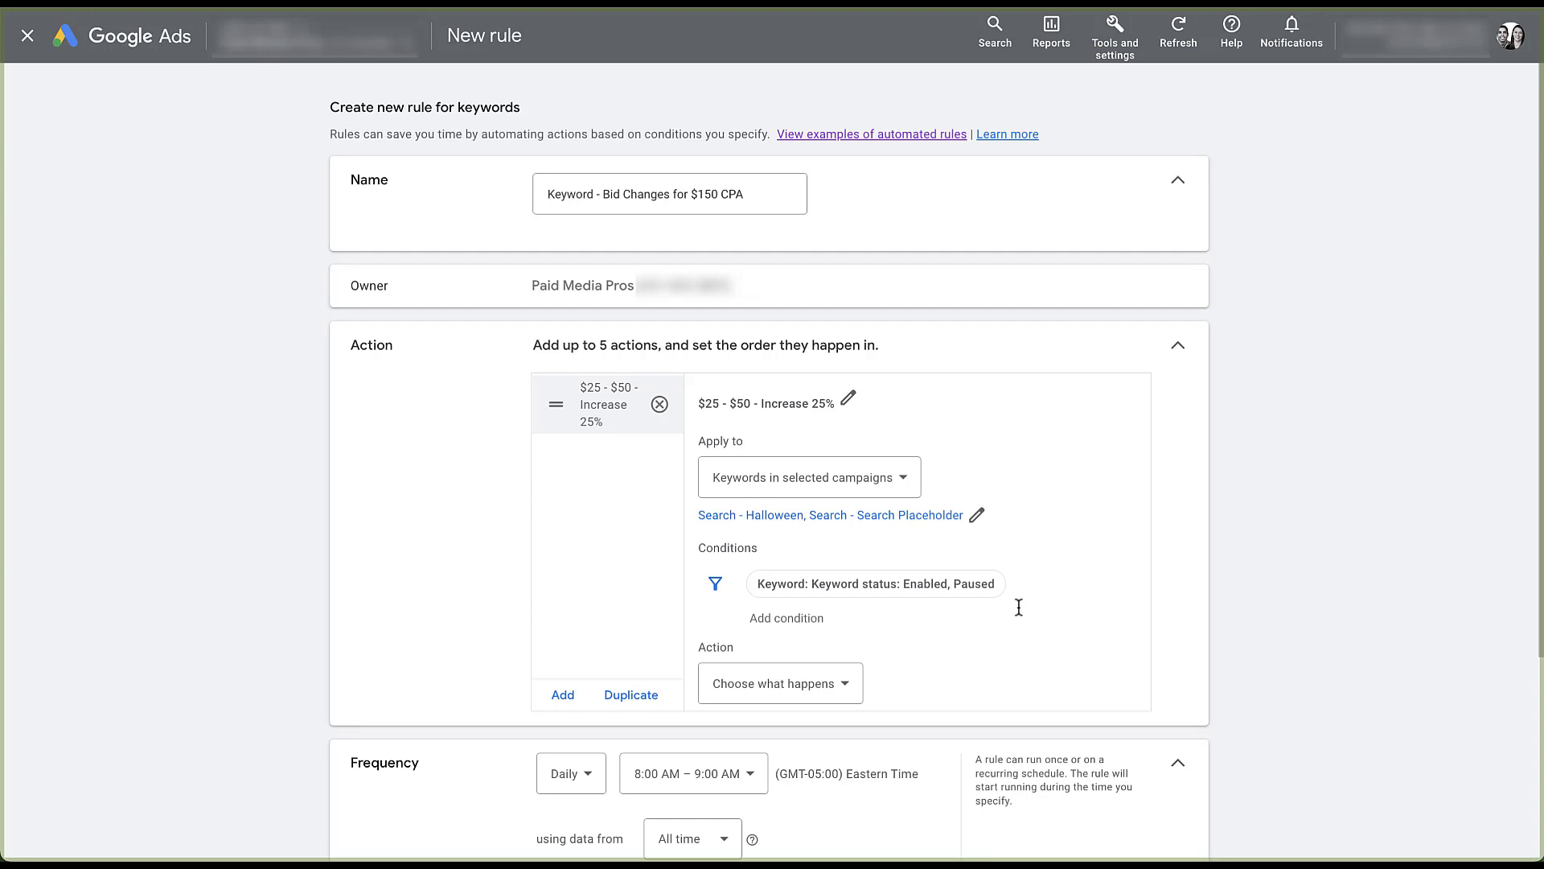
Limit the action to enabled keywords and add a keyword condition of Cost / conv. greater than $25.
{"action": "left_click", "coordinate": [966, 601]}
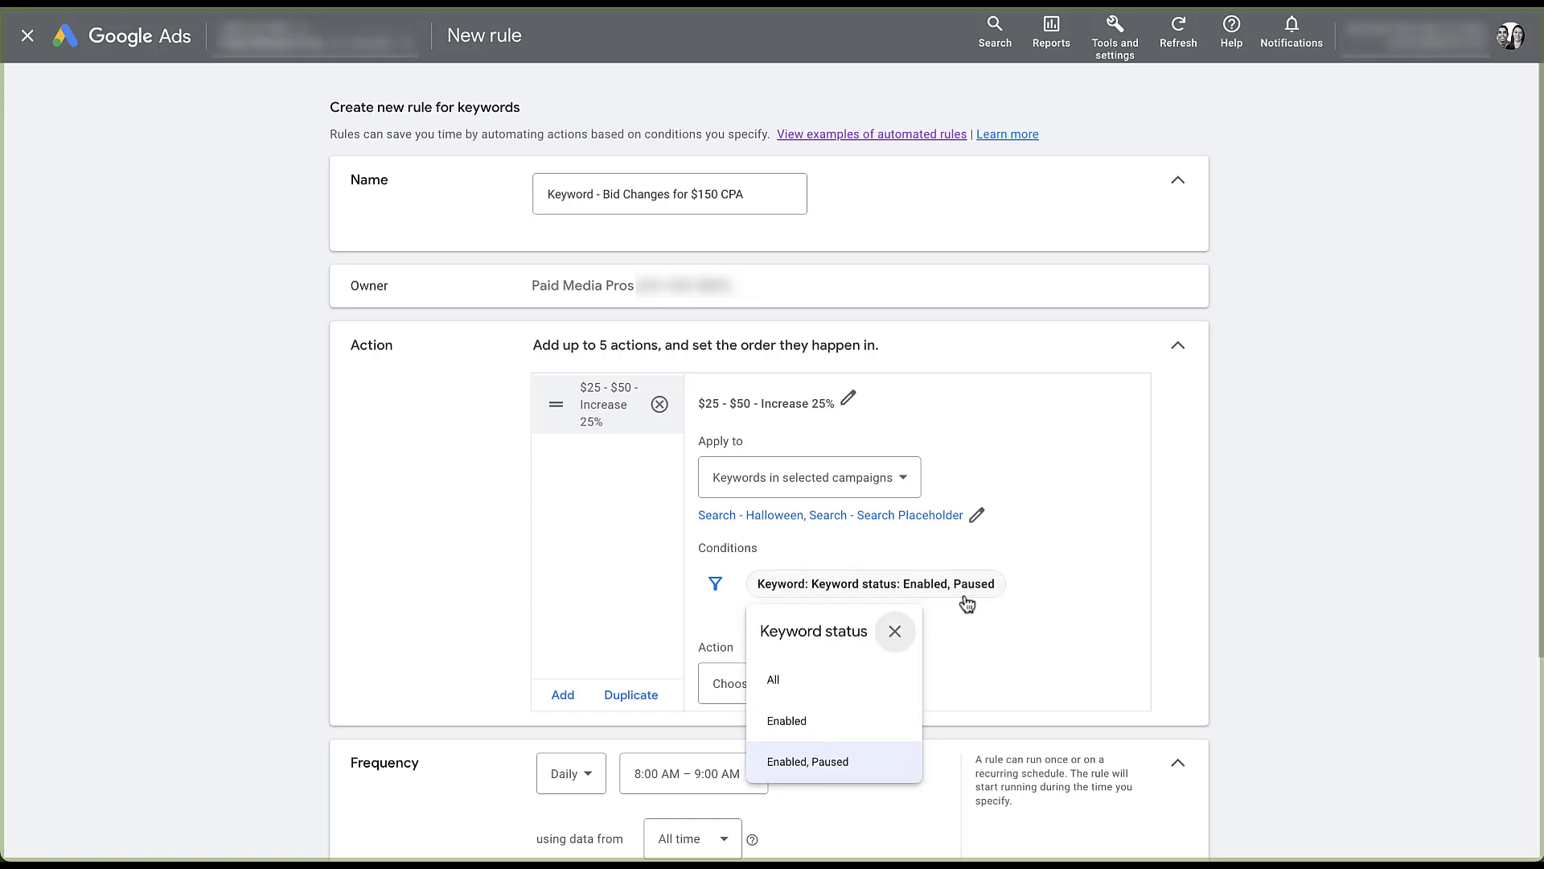
{"action": "left_click", "coordinate": [835, 719]}
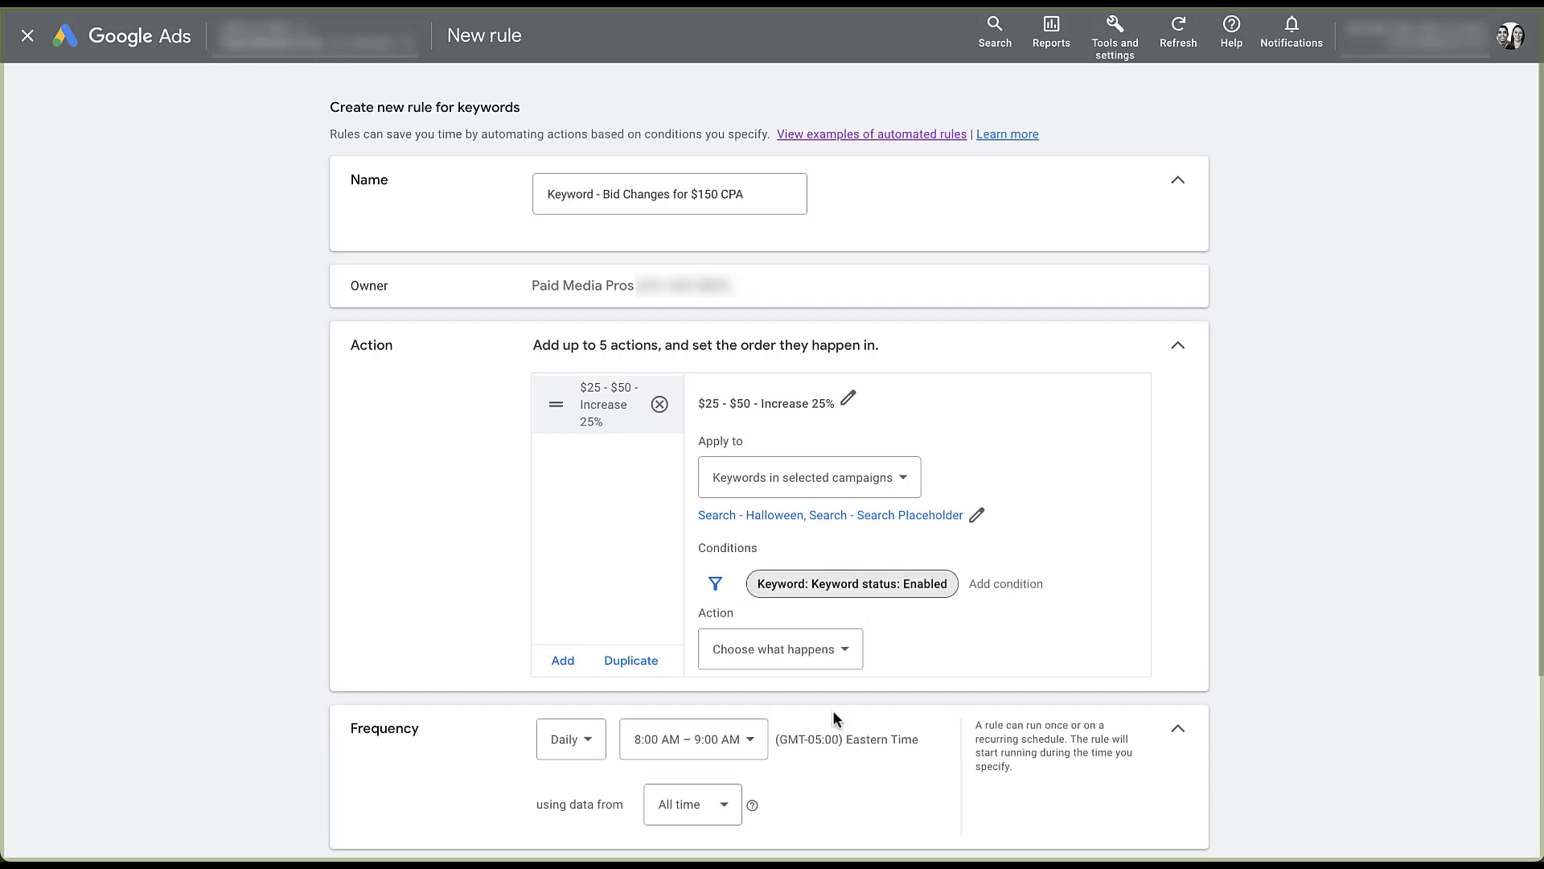
{"action": "left_click", "coordinate": [981, 585]}
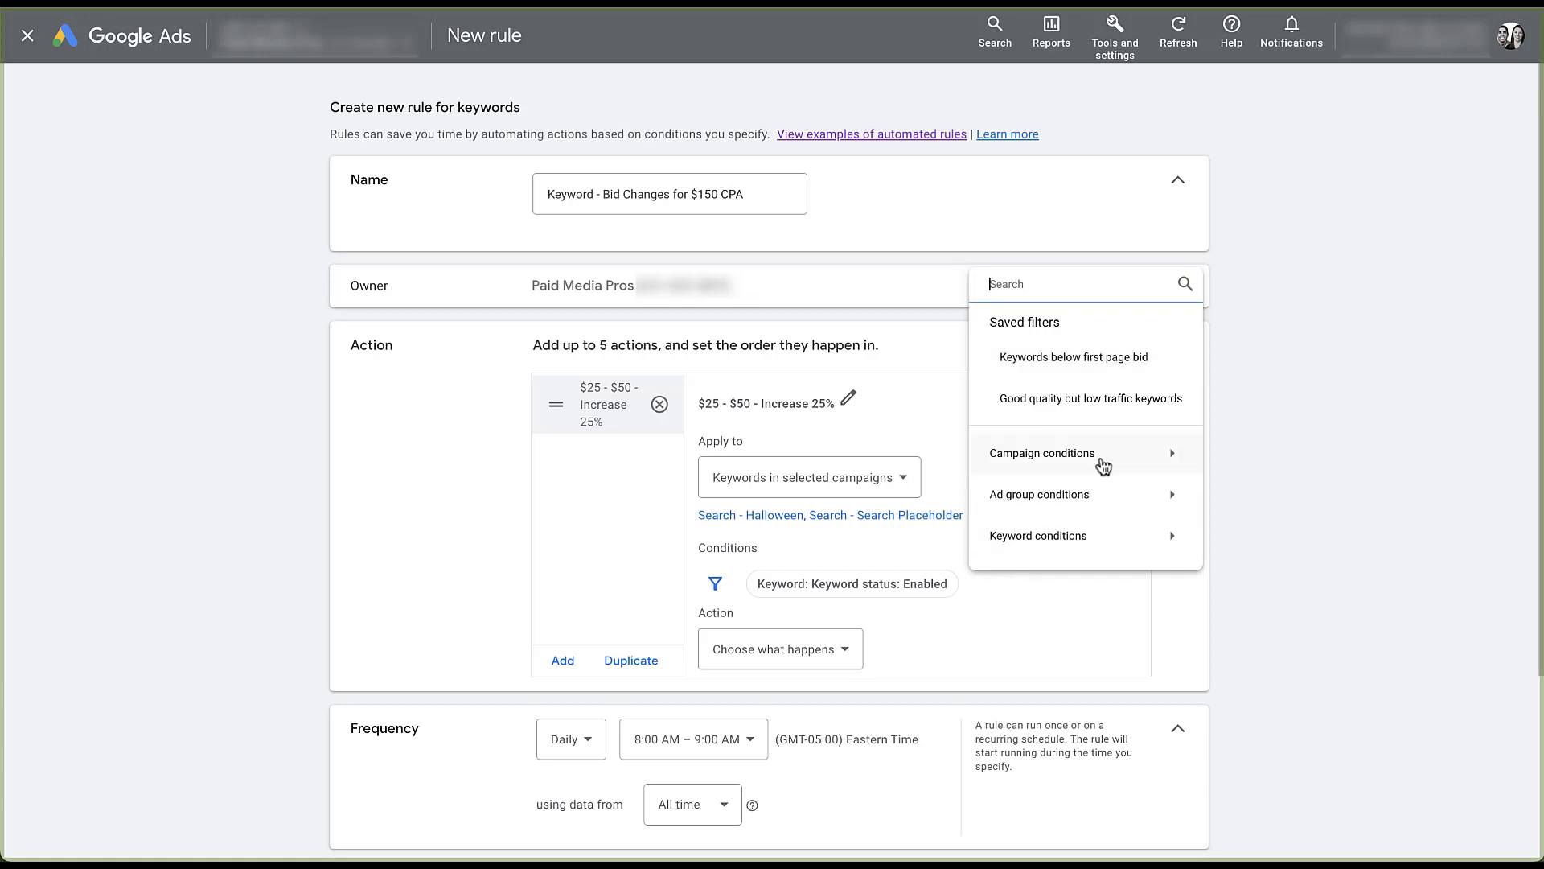
{"action": "mouse_move", "coordinate": [1100, 502]}
{"action": "mouse_move", "coordinate": [1107, 548]}
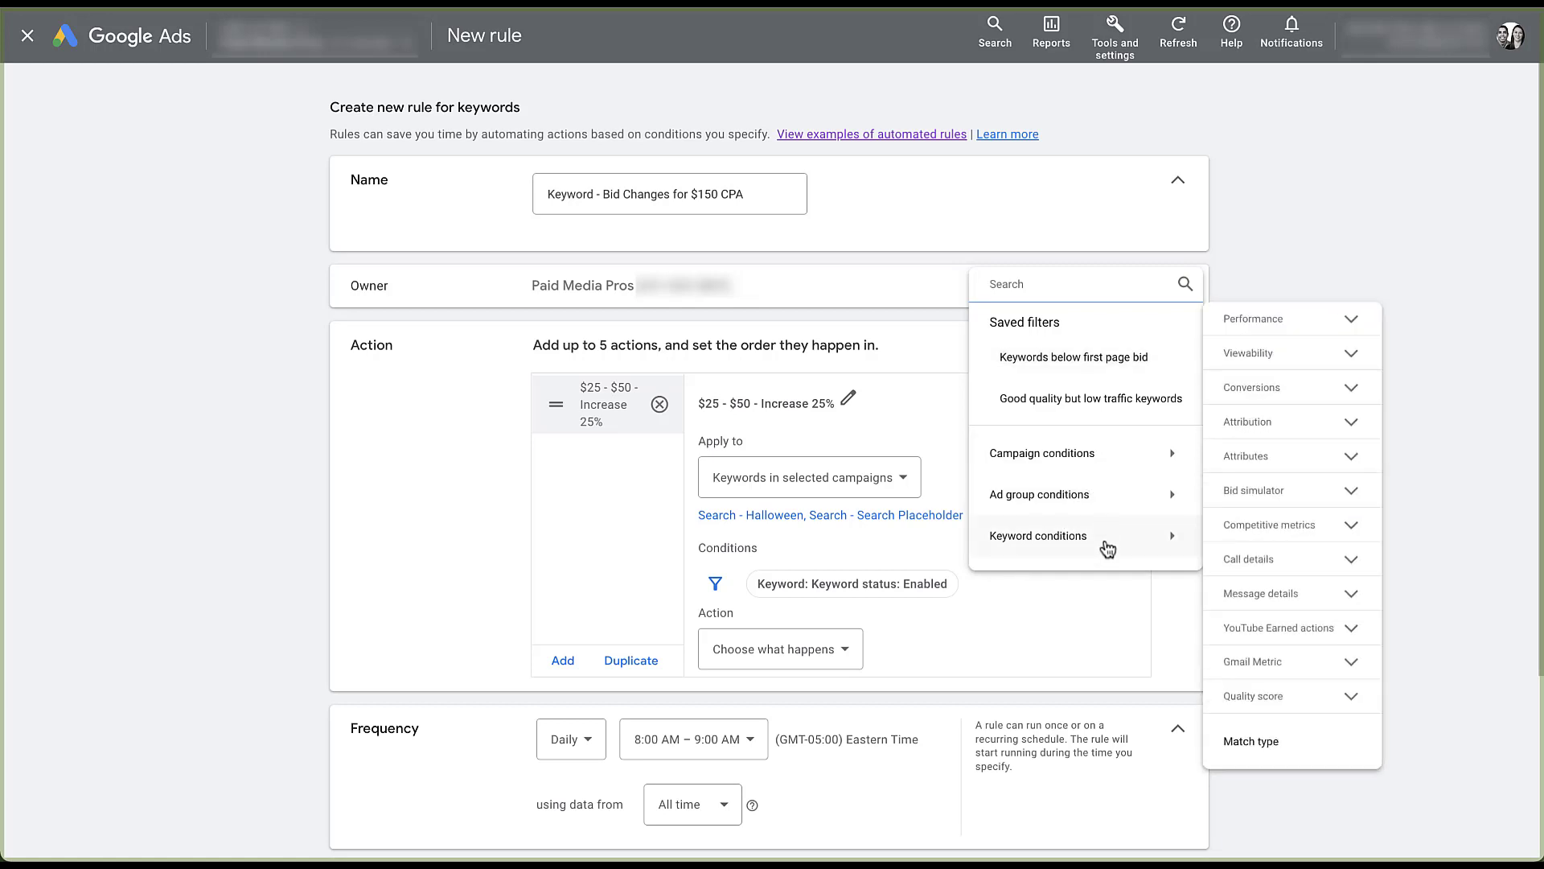
{"action": "mouse_move", "coordinate": [1122, 451]}
{"action": "left_click", "coordinate": [1352, 388]}
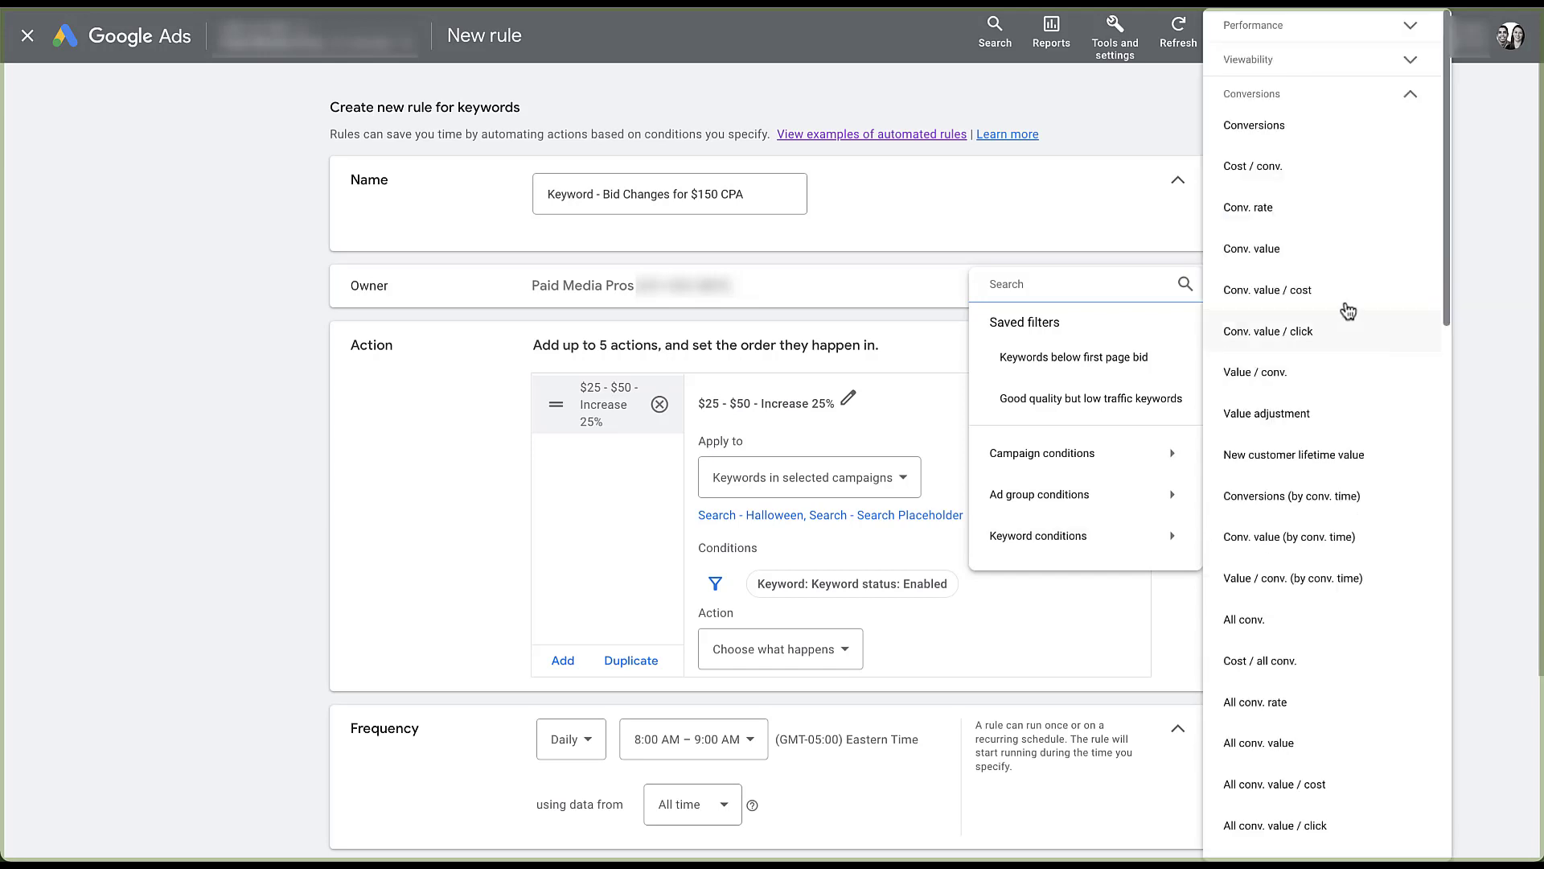
{"action": "left_click", "coordinate": [1329, 171]}
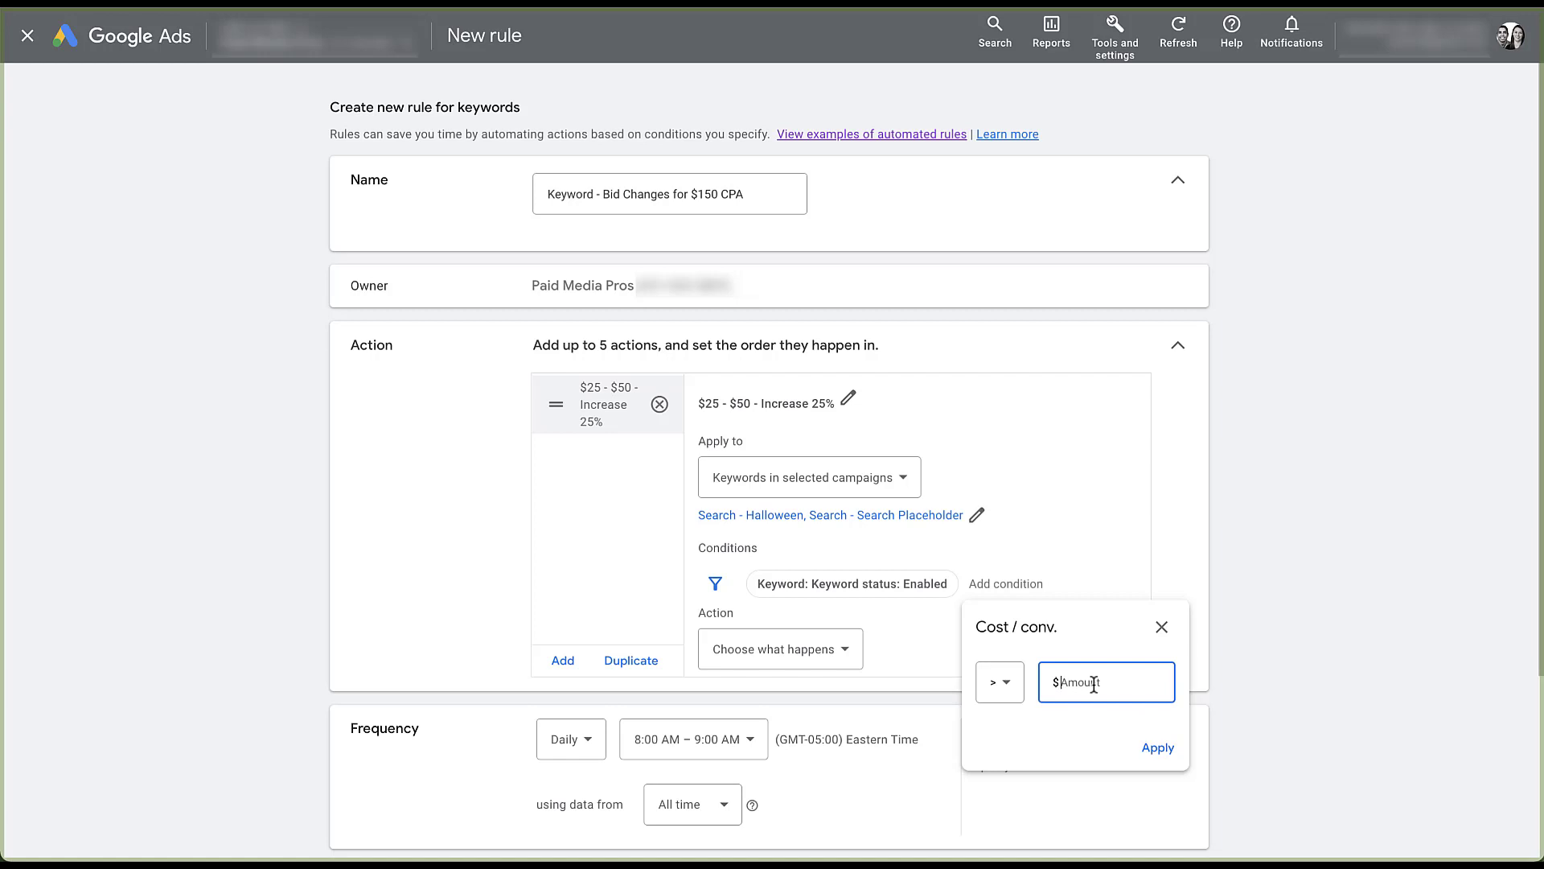
{"action": "type", "text": "25"}
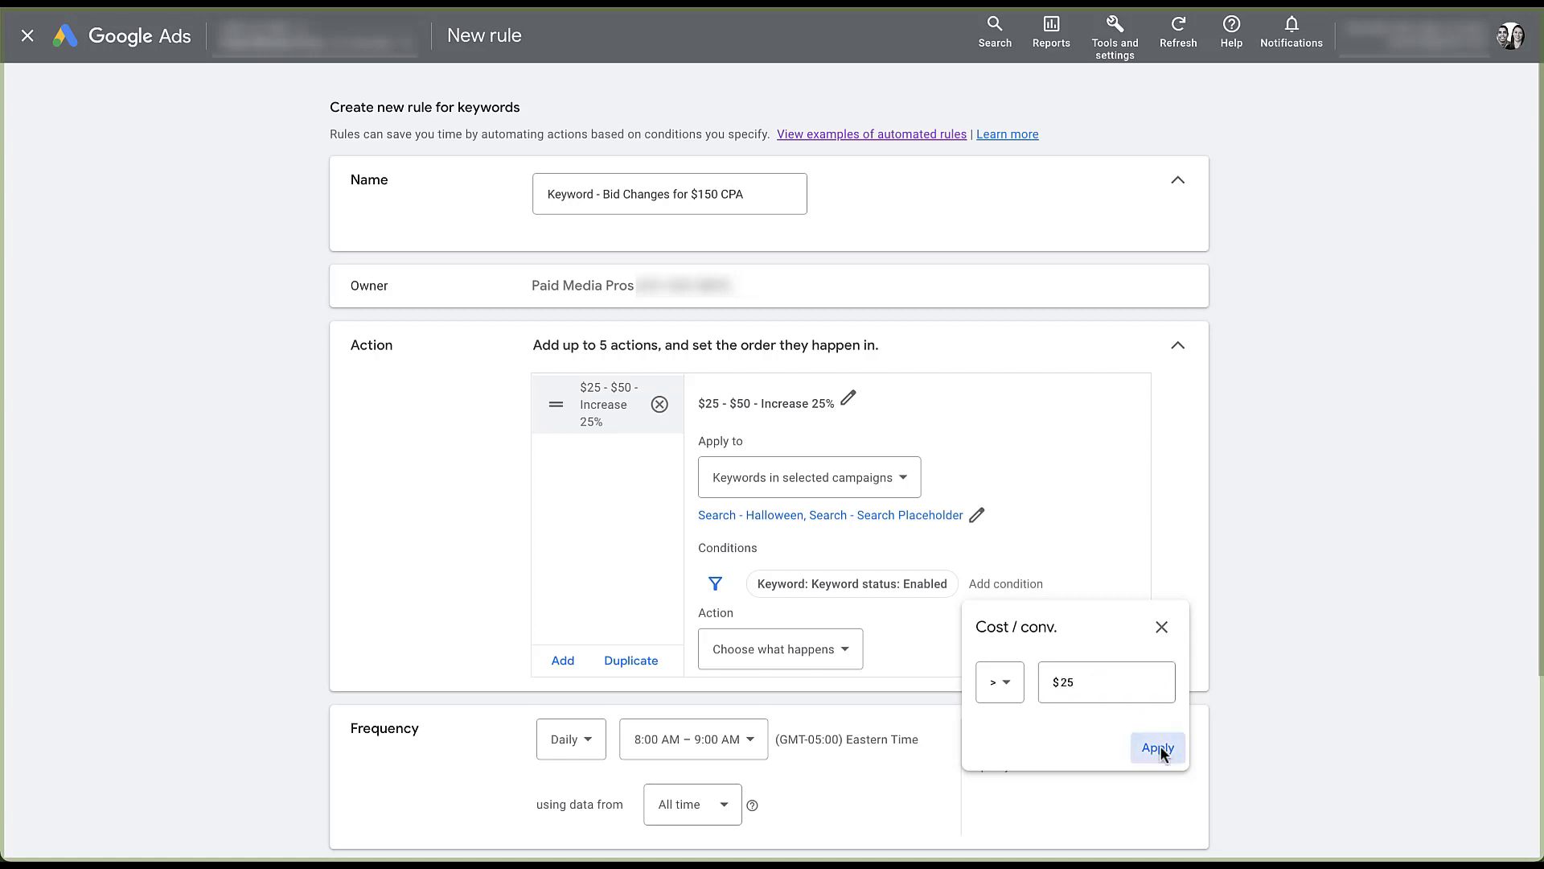
{"action": "left_click", "coordinate": [1158, 748]}
Add a second keyword condition requiring Cost / conv. to be less than $50.
{"action": "left_click", "coordinate": [1022, 618]}
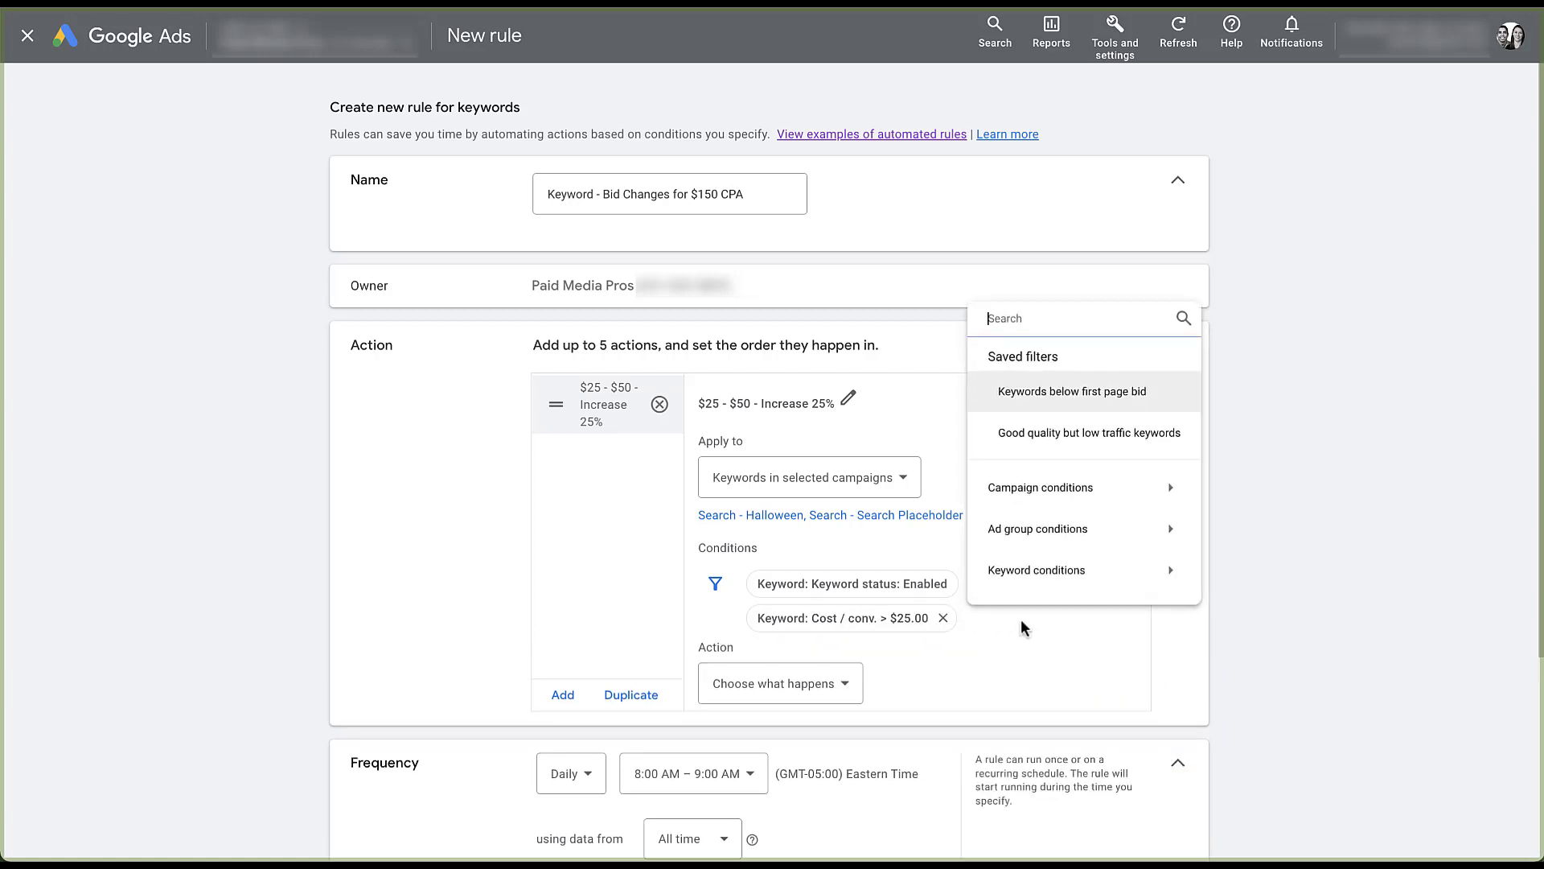
{"action": "left_click", "coordinate": [1094, 571]}
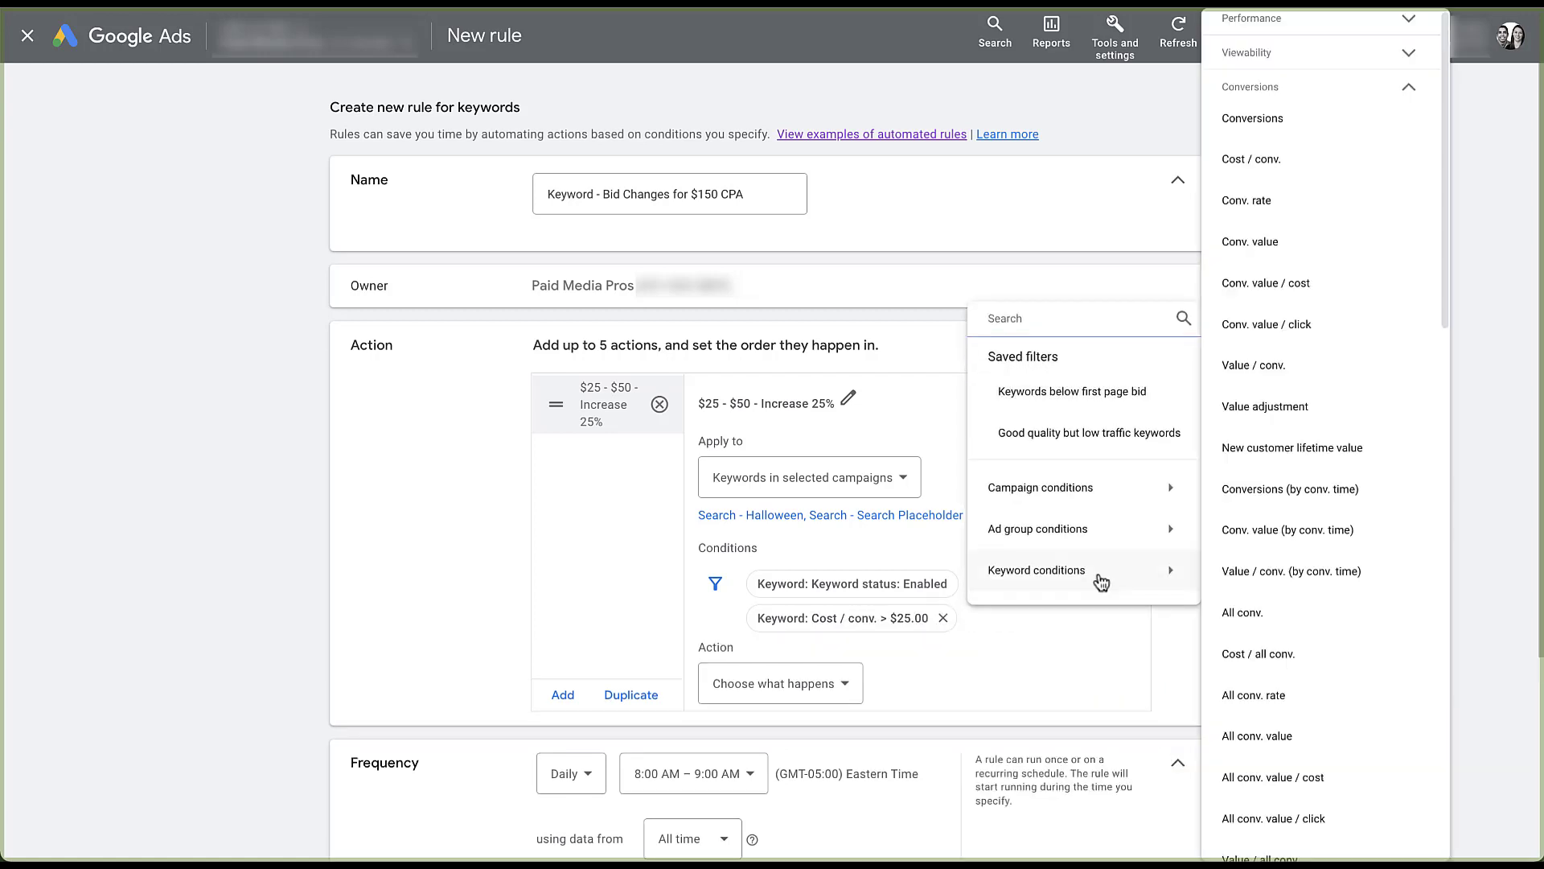
{"action": "left_click", "coordinate": [1356, 163]}
{"action": "left_click", "coordinate": [1010, 717]}
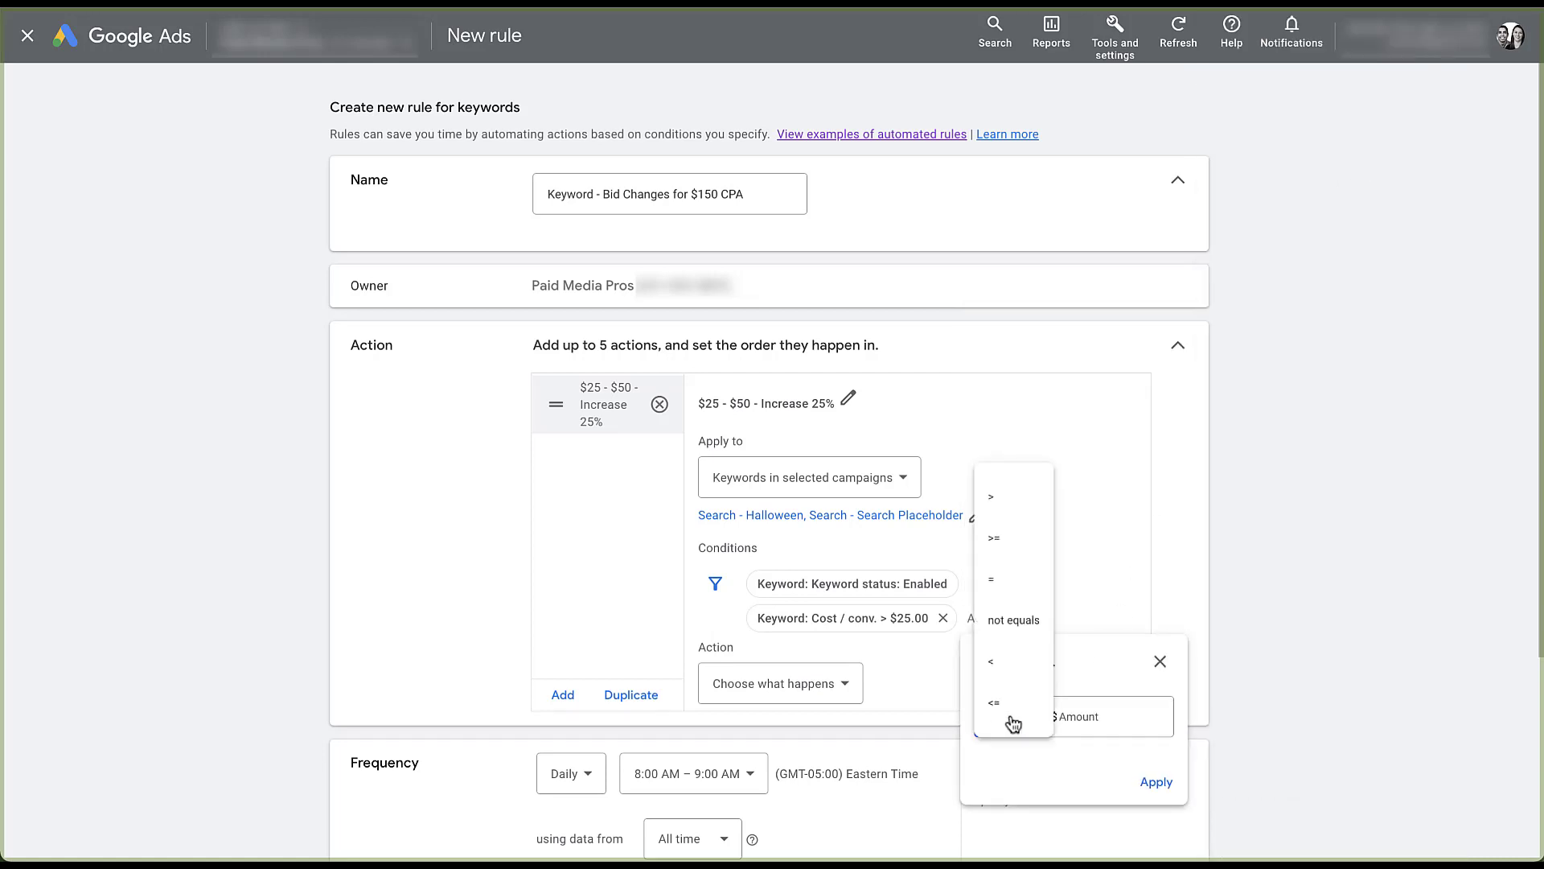
{"action": "left_click", "coordinate": [1012, 673]}
{"action": "left_click", "coordinate": [1092, 716]}
{"action": "type", "text": "50"}
{"action": "key", "text": "Return"}
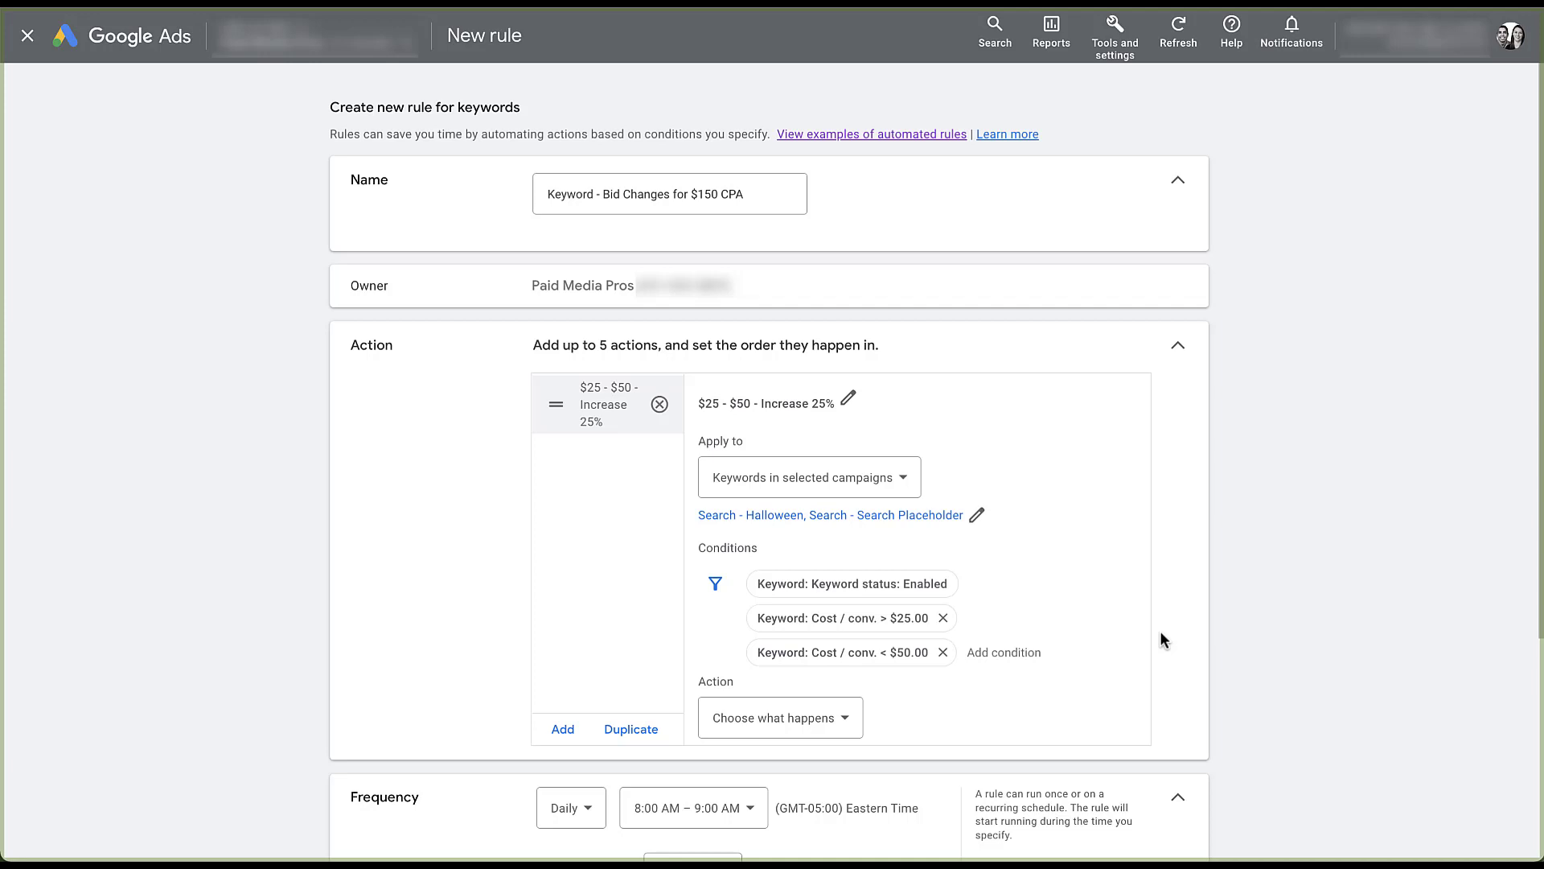
Set the action to change keyword bids, increasing them by 25 percent.
{"action": "left_click", "coordinate": [845, 718]}
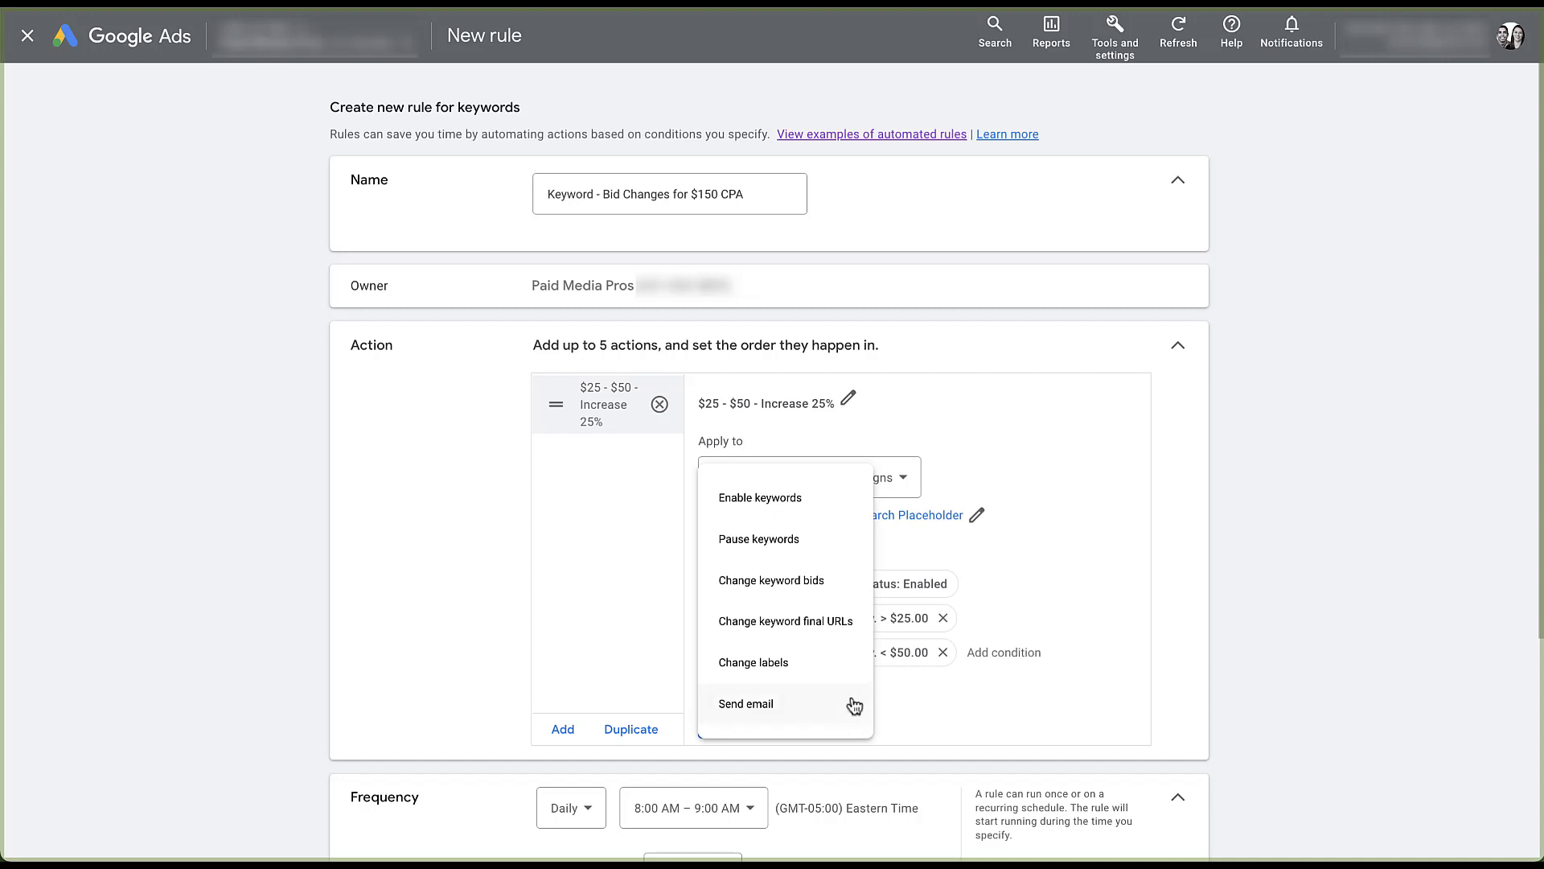
{"action": "left_click", "coordinate": [845, 593]}
{"action": "scroll", "coordinate": [844, 593], "scroll_direction": "down", "scroll_amount": 1}
{"action": "scroll", "coordinate": [844, 596], "scroll_direction": "down", "scroll_amount": 3}
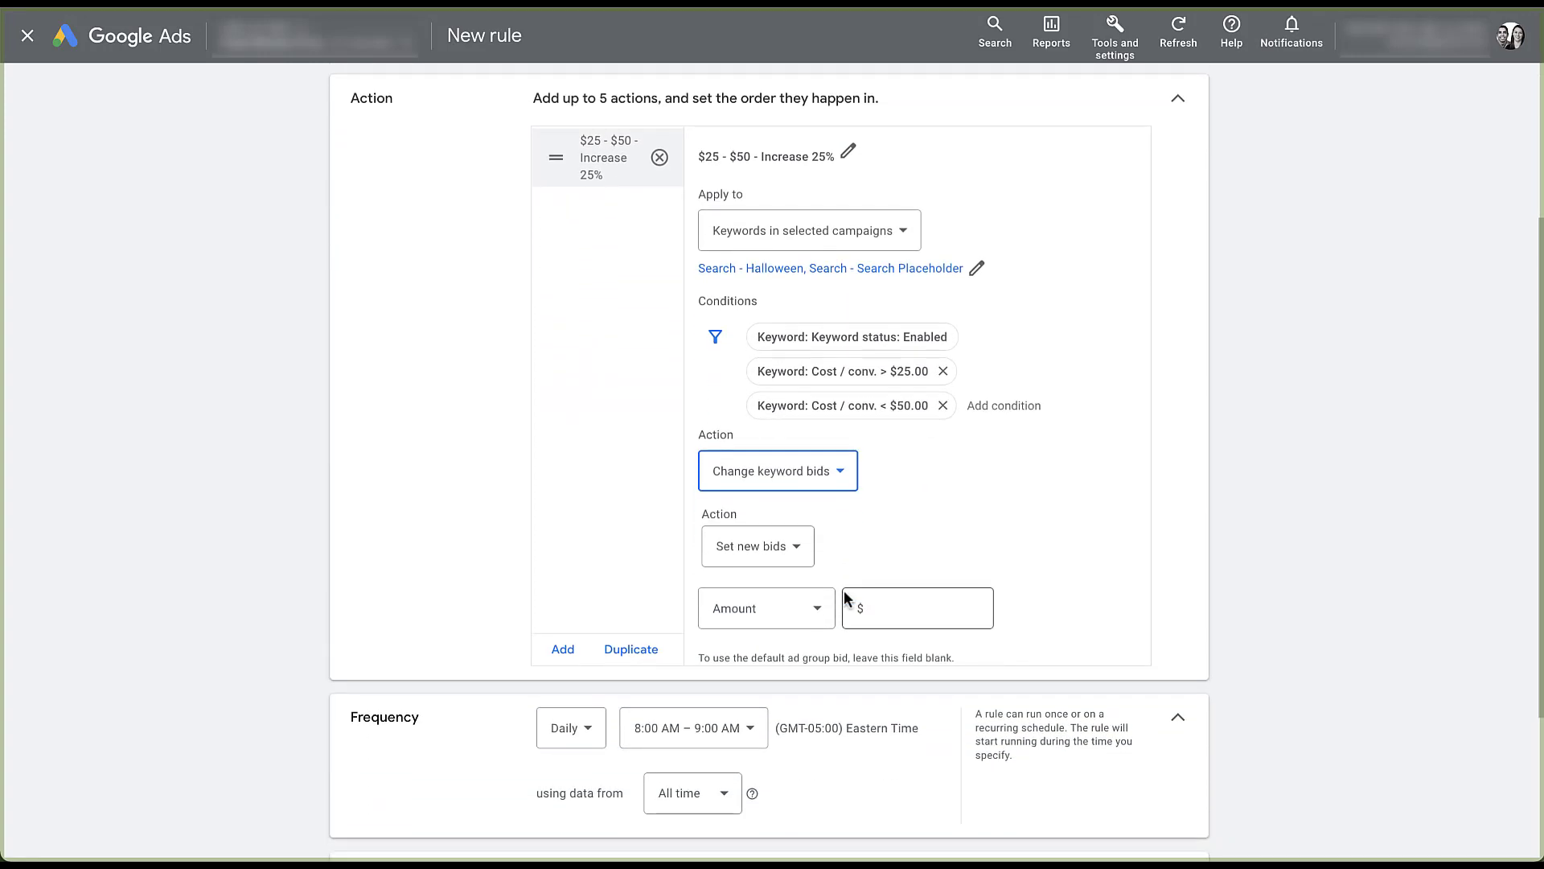
{"action": "left_click", "coordinate": [804, 554]}
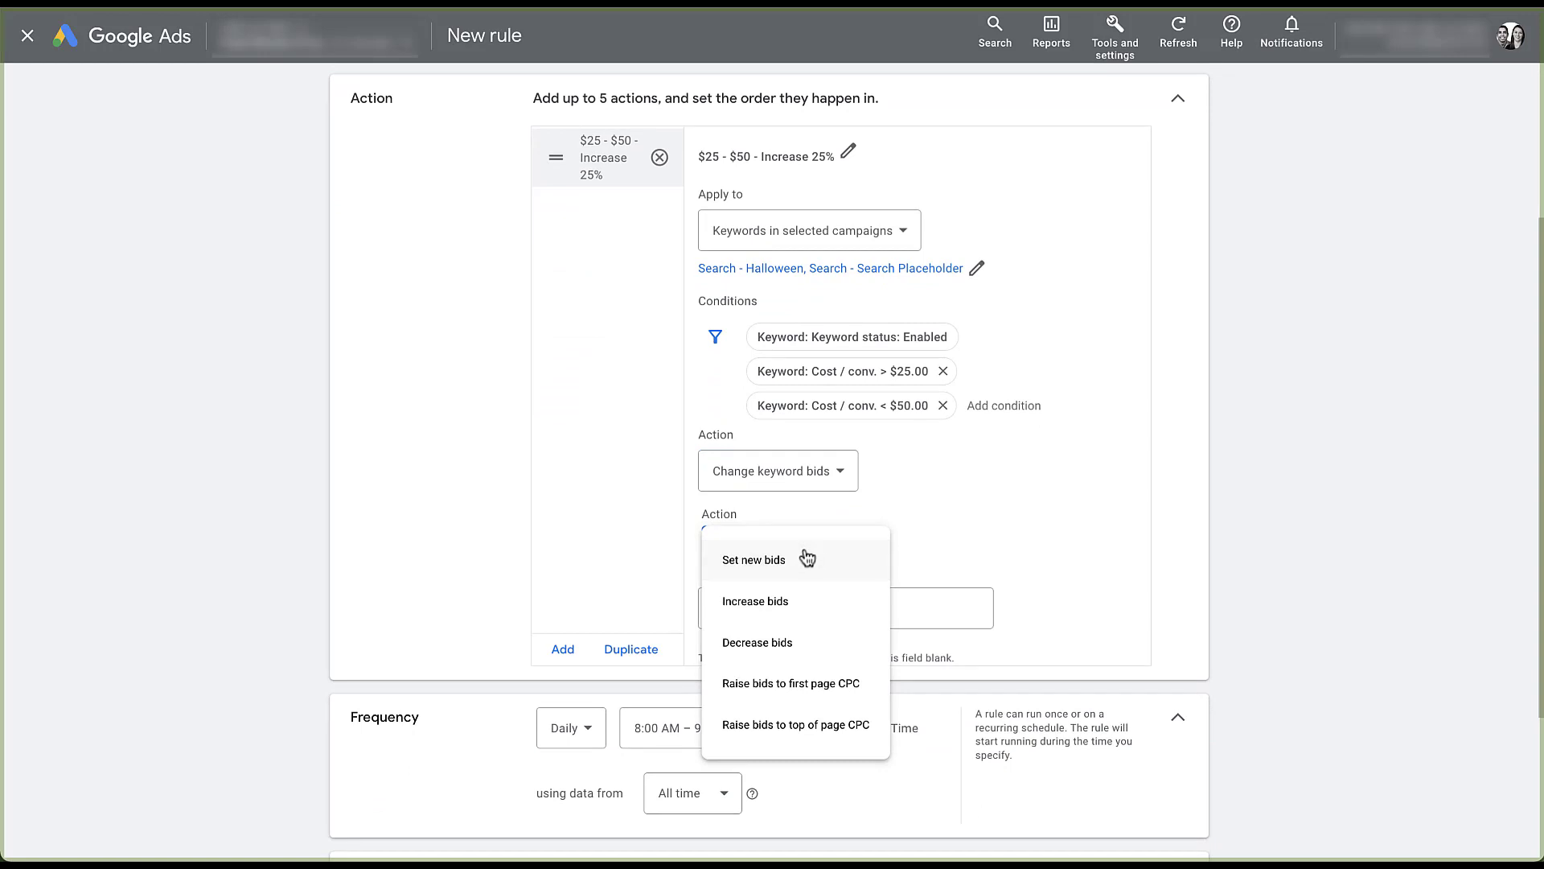
{"action": "left_click", "coordinate": [847, 615]}
{"action": "left_click", "coordinate": [886, 638]}
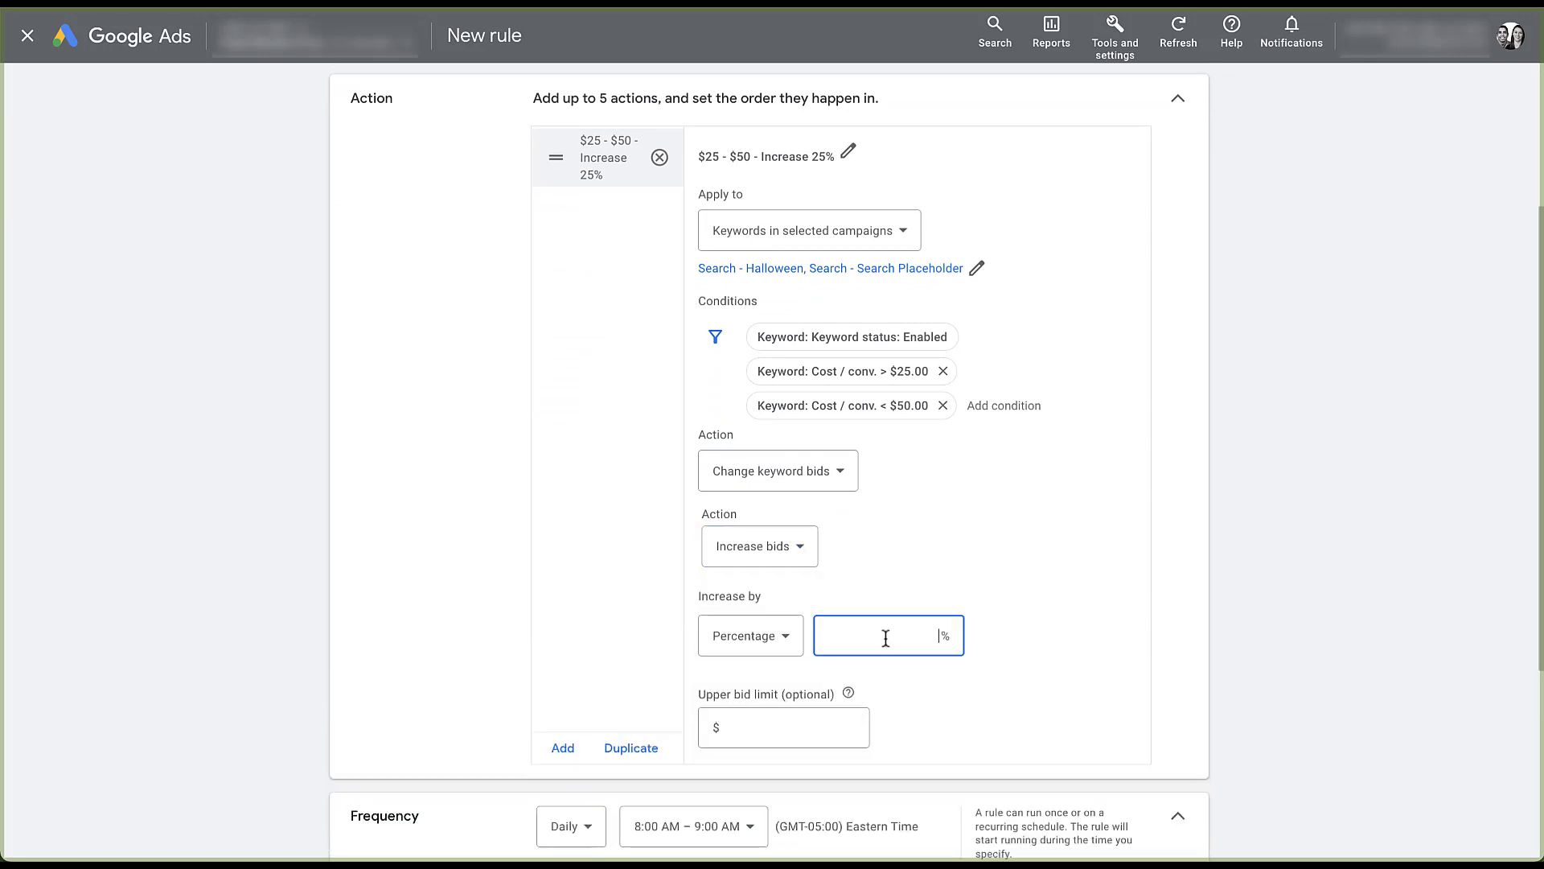
{"action": "type", "text": "25"}
{"action": "left_click", "coordinate": [1041, 628]}
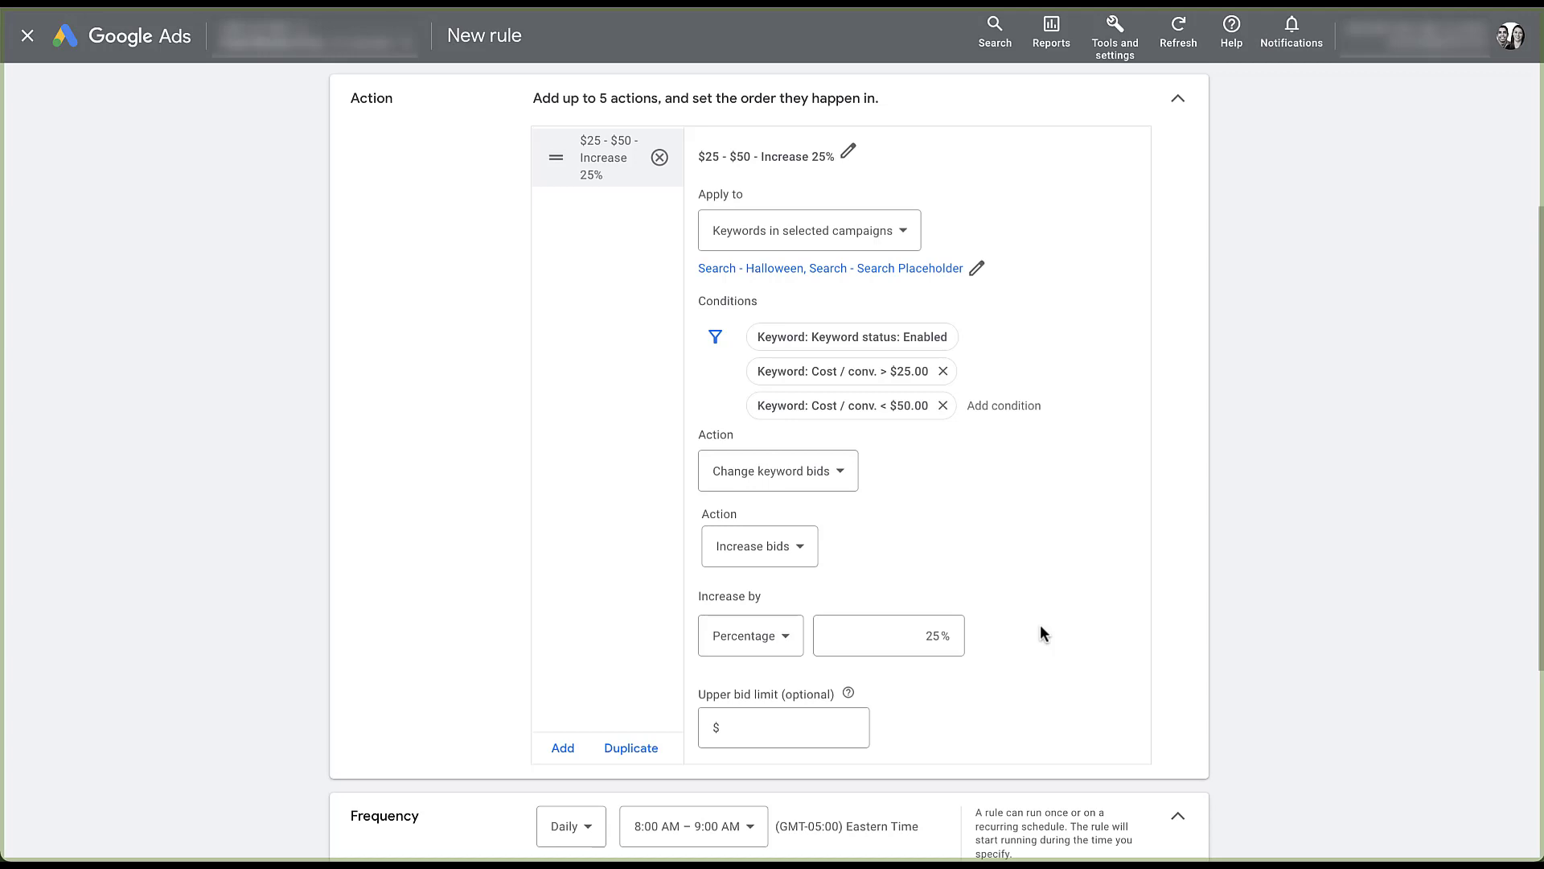
Duplicate the $25 - $50 bid-increase action within the rule.
{"action": "left_click", "coordinate": [631, 749]}
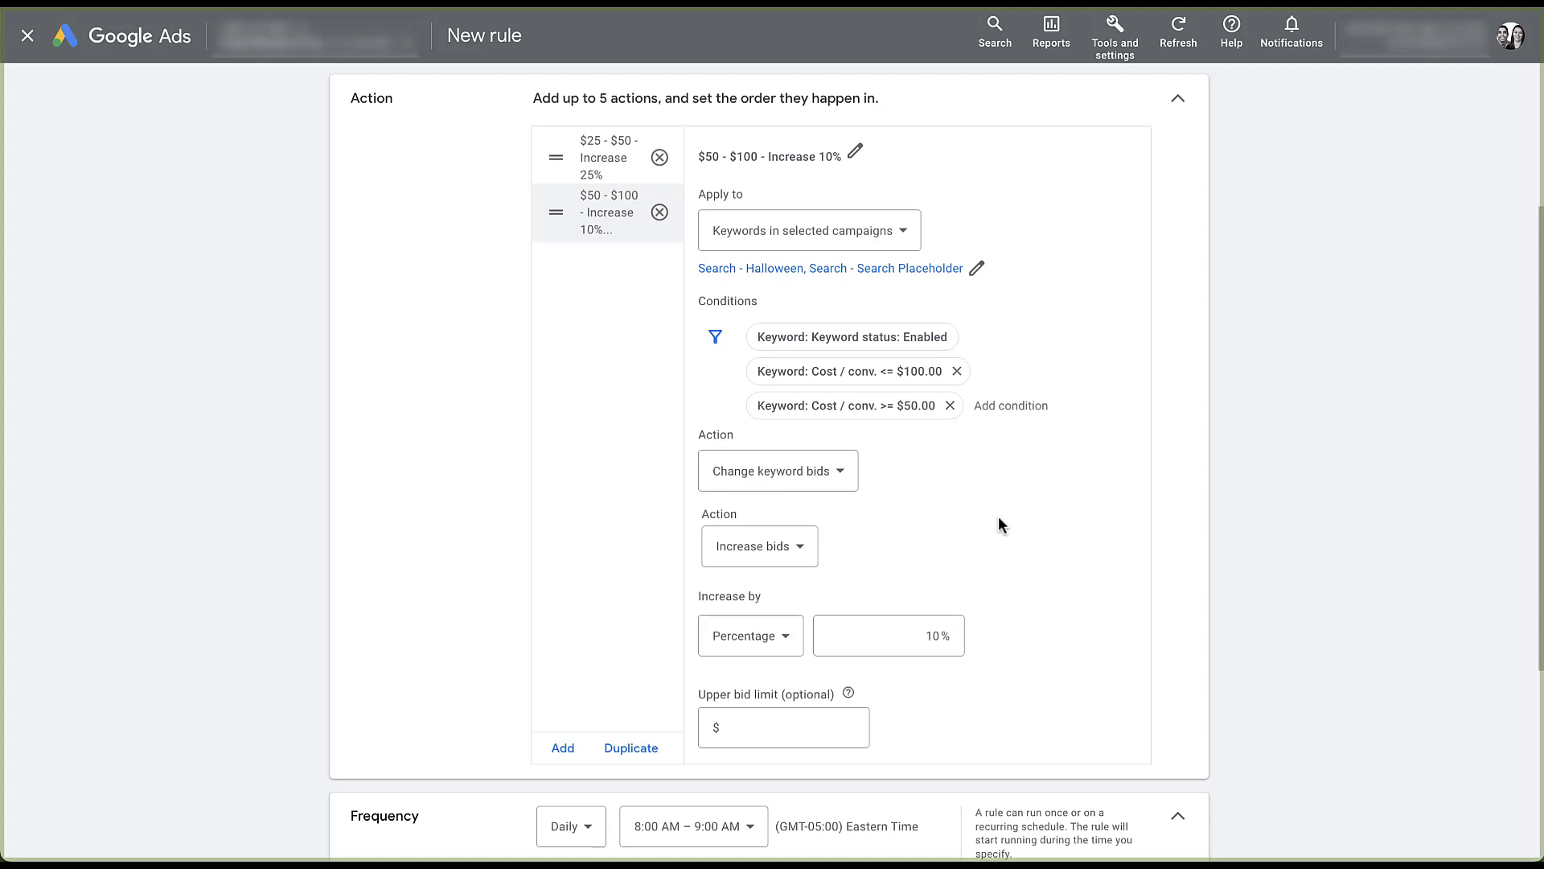
Add a third action to the rule, applied to keywords in the campaigns Search - Halloween and Search - Search Placeholder.
{"action": "left_click", "coordinate": [560, 751]}
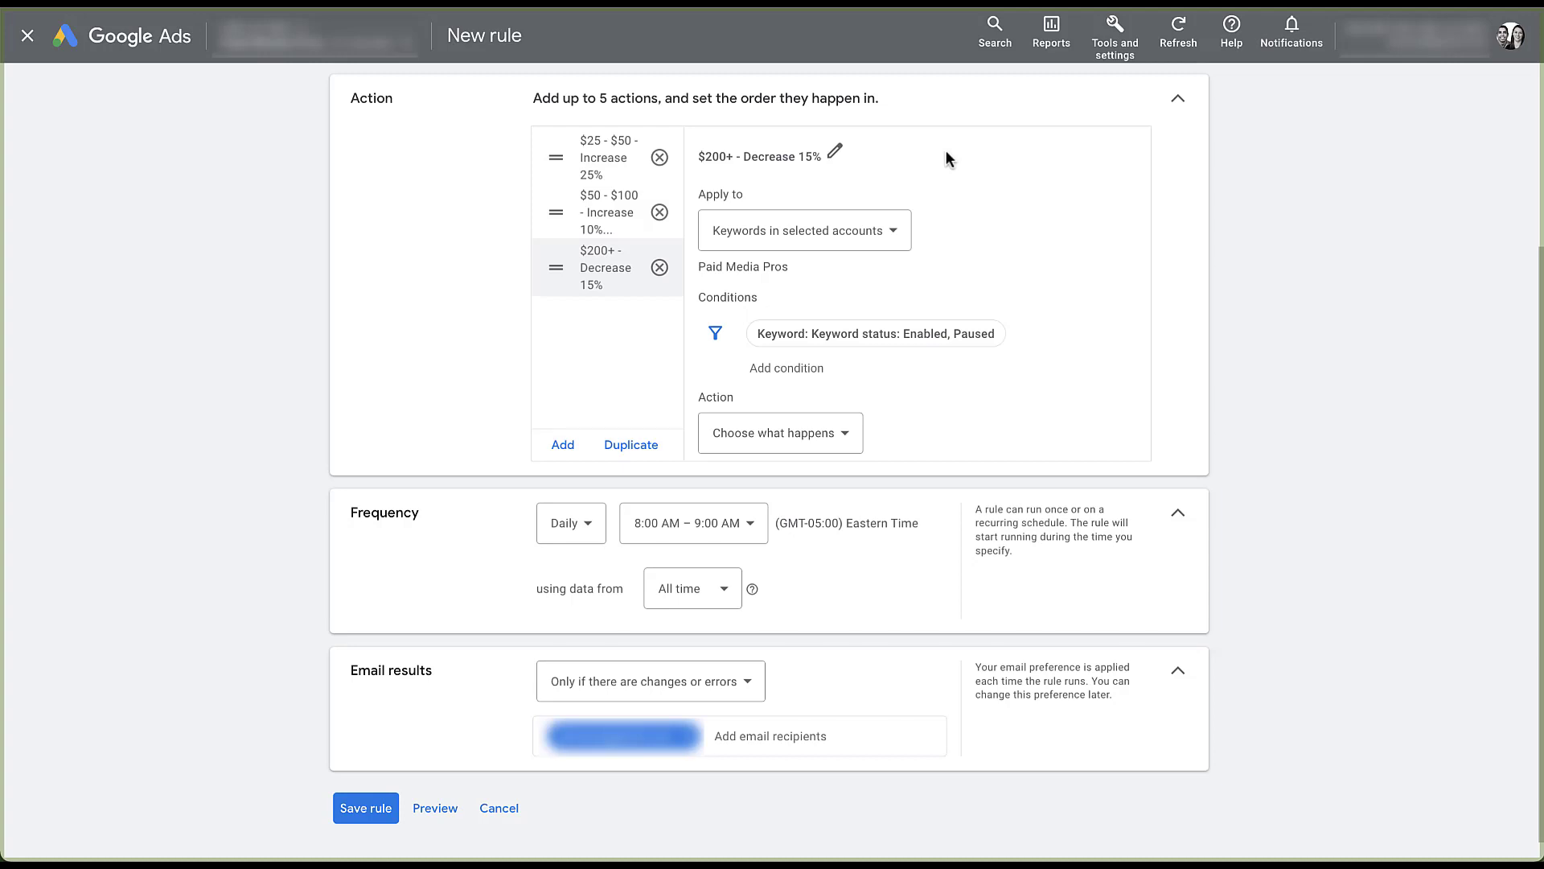
{"action": "left_click", "coordinate": [898, 237]}
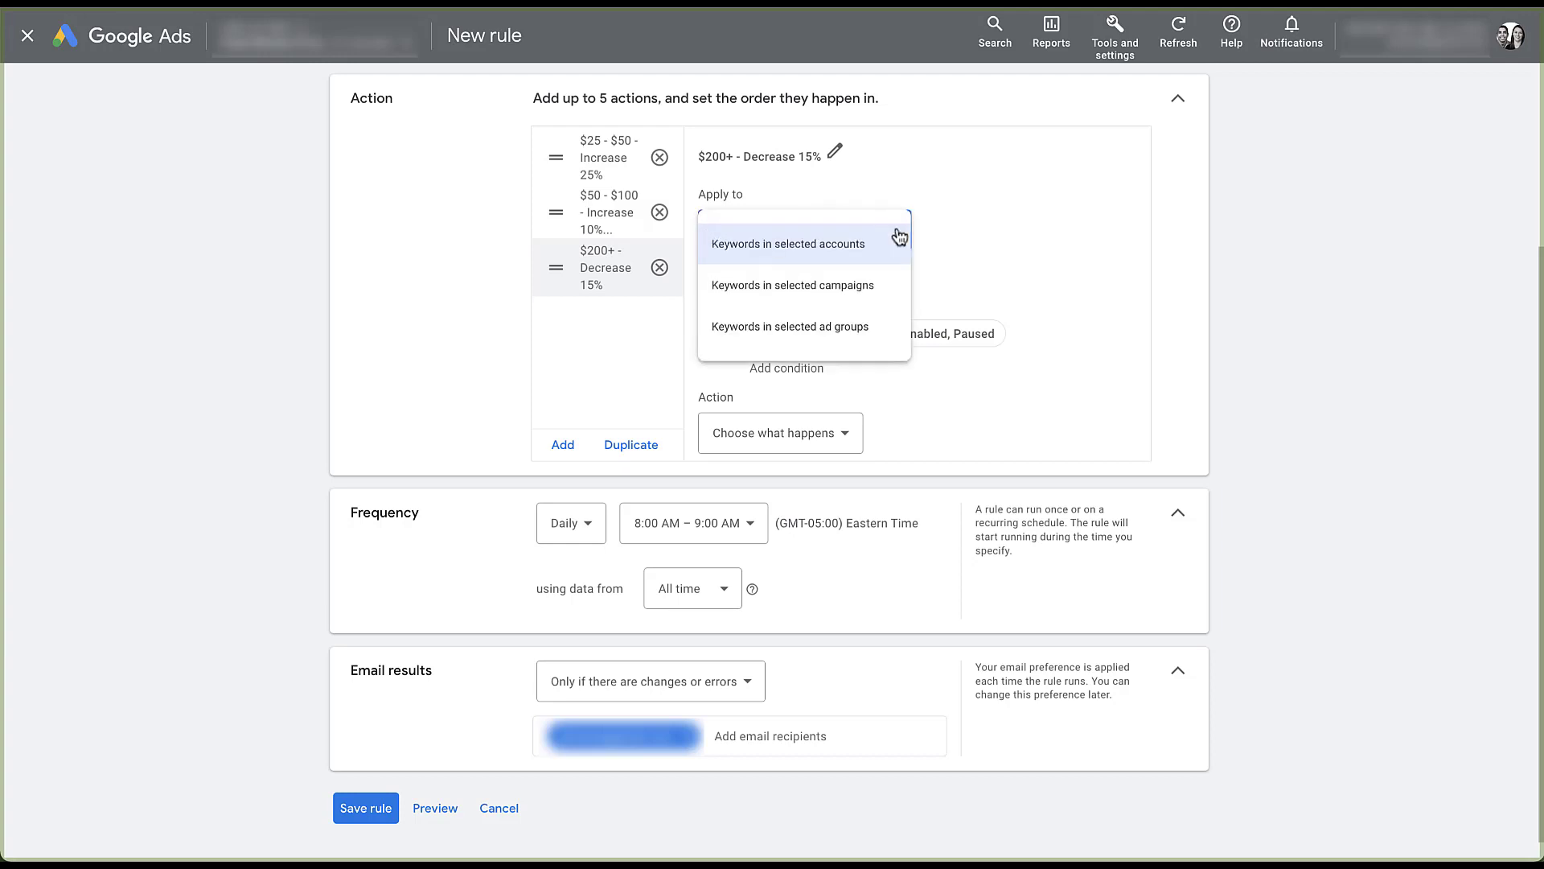
{"action": "left_click", "coordinate": [897, 291]}
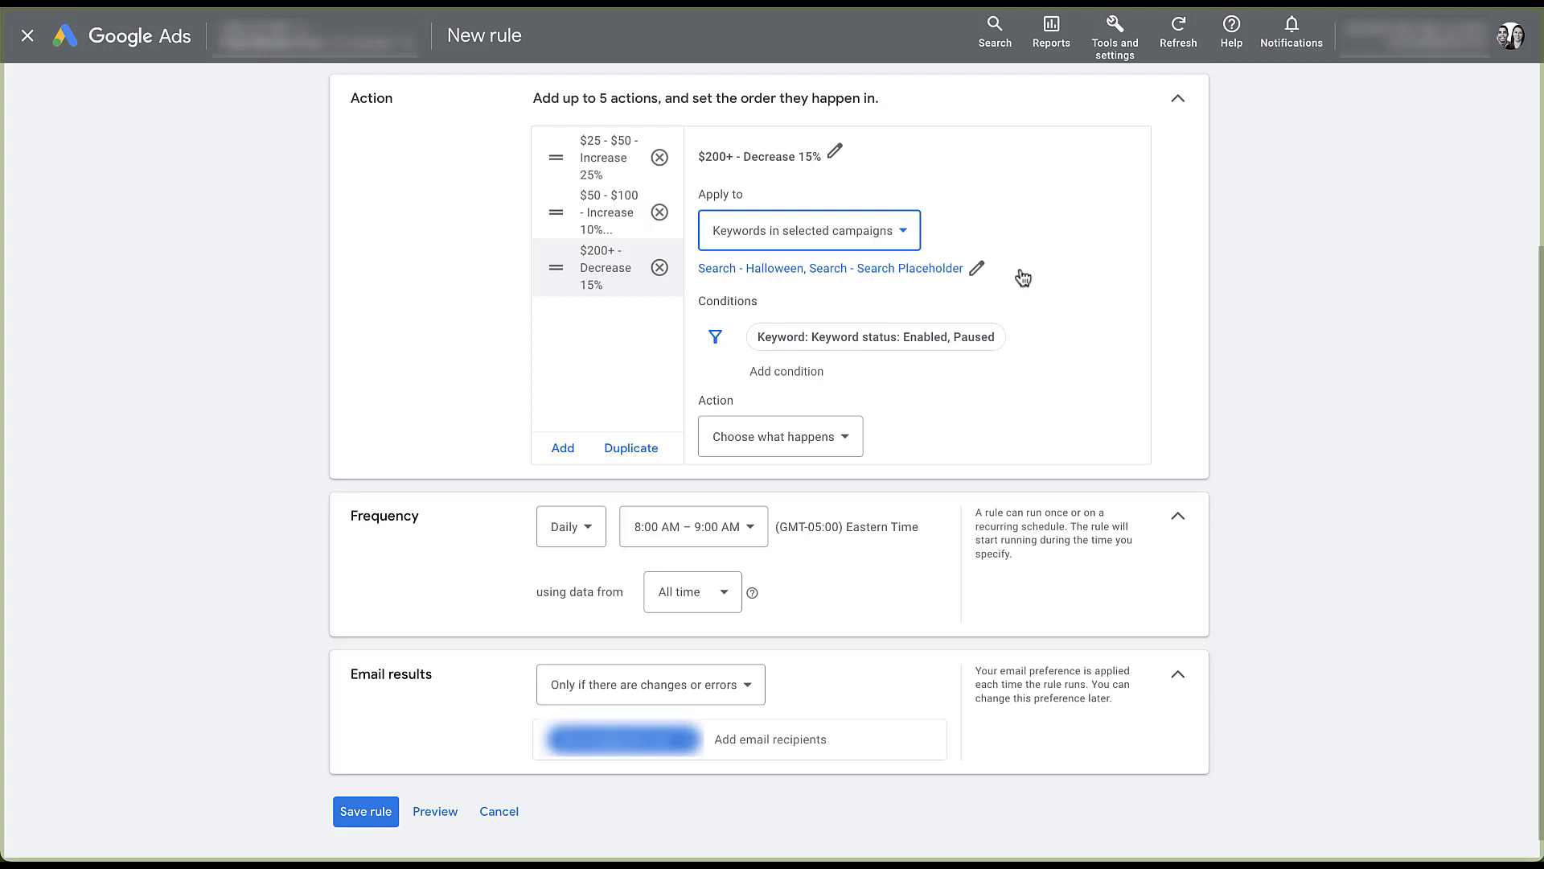
Restrict the third action to enabled keywords with Cost / conv. greater than $200 and Conversions greater than 0.
{"action": "left_click", "coordinate": [945, 336]}
{"action": "left_click", "coordinate": [848, 470]}
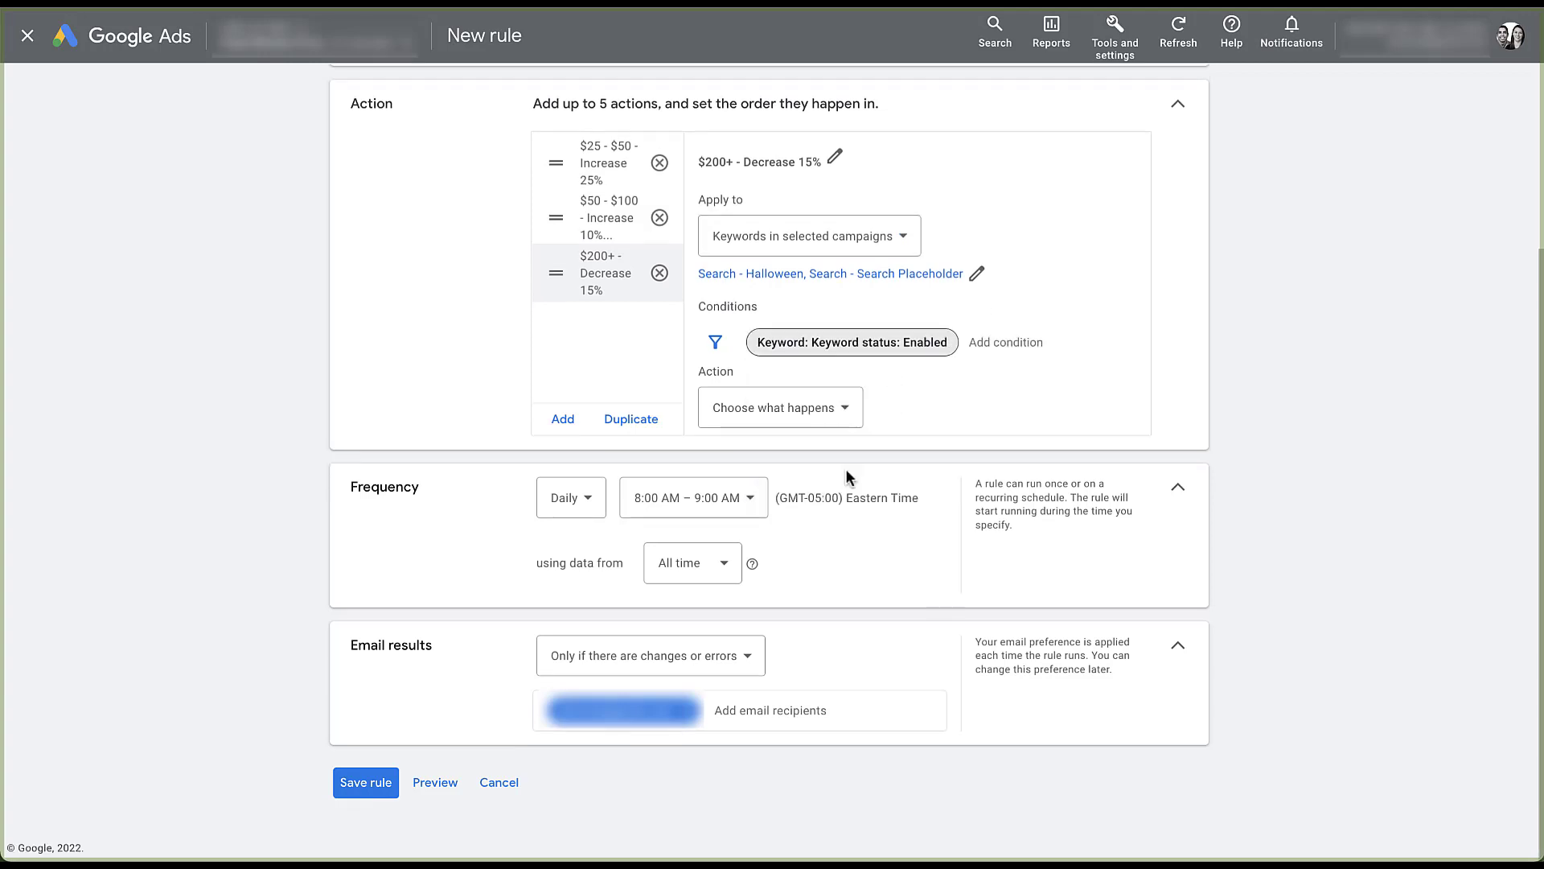
{"action": "left_click", "coordinate": [1009, 342]}
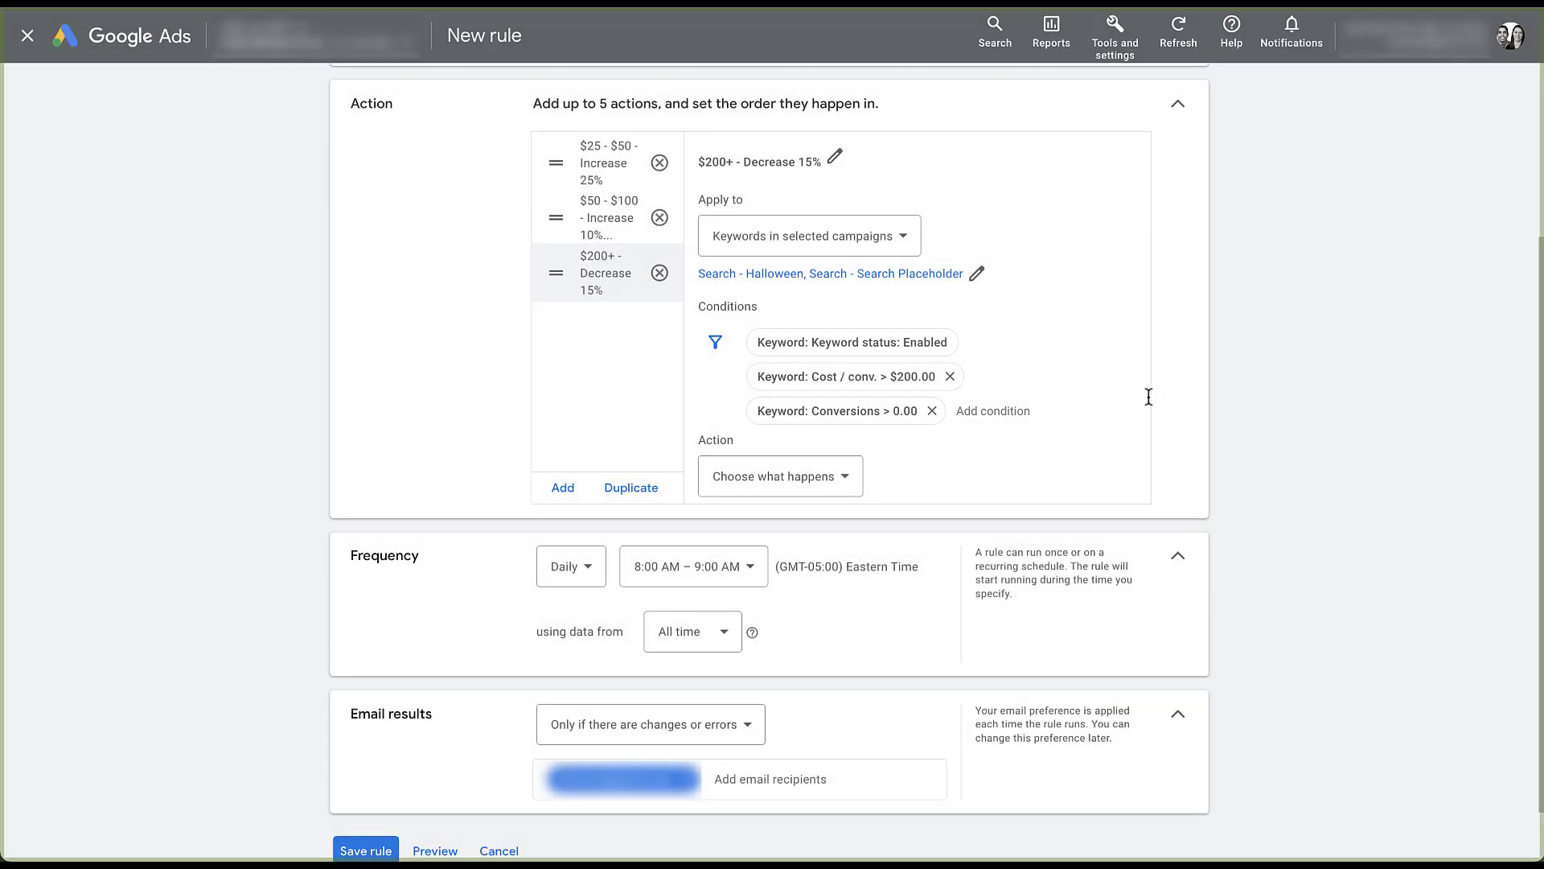
Set the third action to change keyword bids, decreasing them by 15 percent.
{"action": "left_click", "coordinate": [844, 475]}
{"action": "left_click", "coordinate": [837, 573]}
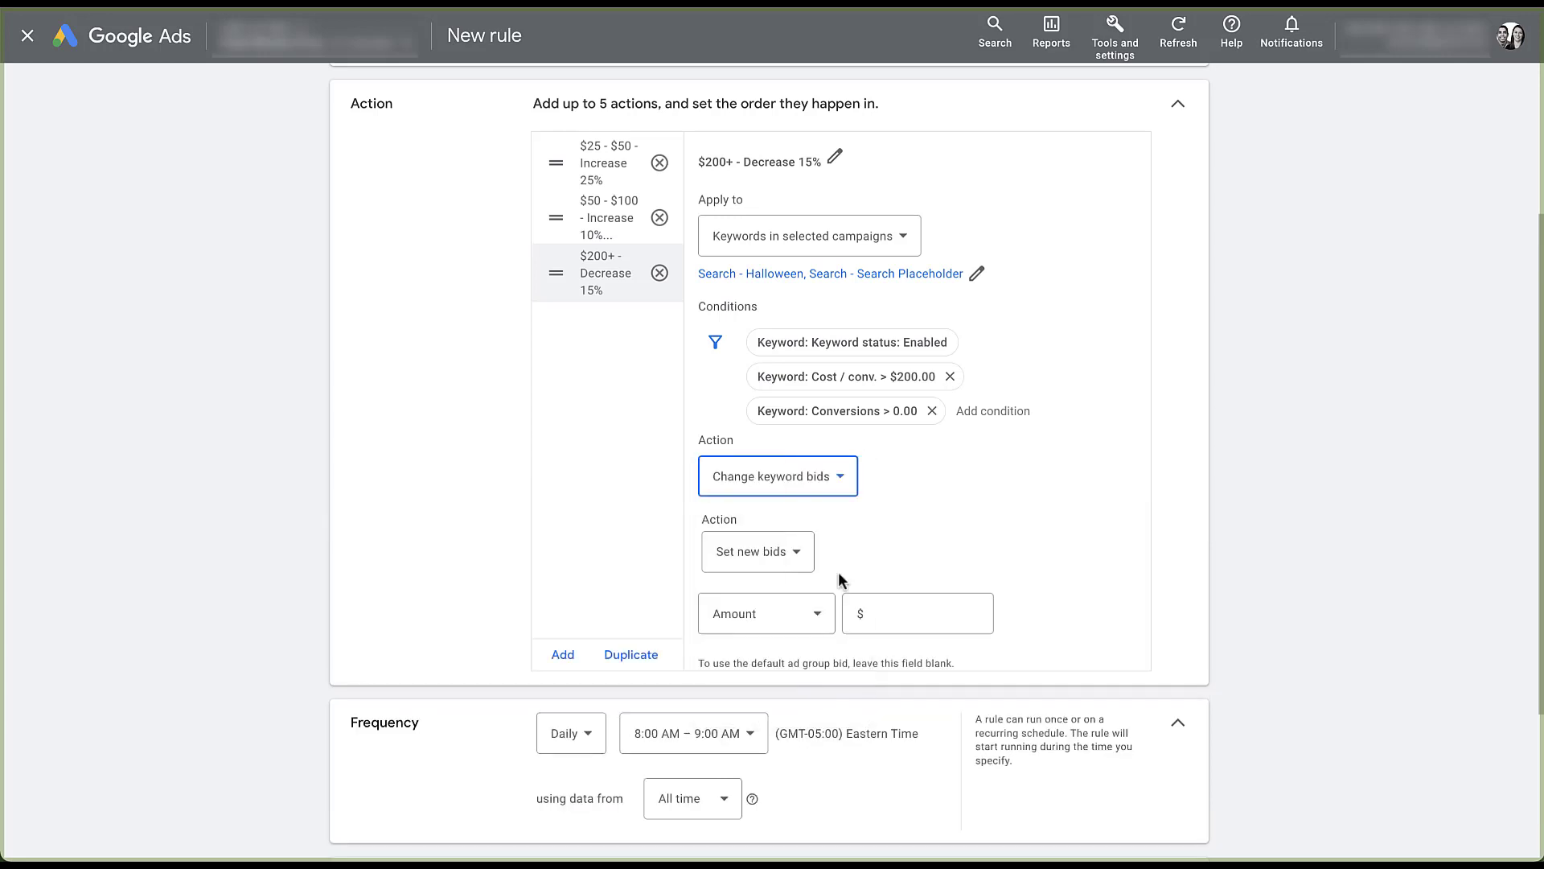
{"action": "left_click", "coordinate": [809, 567]}
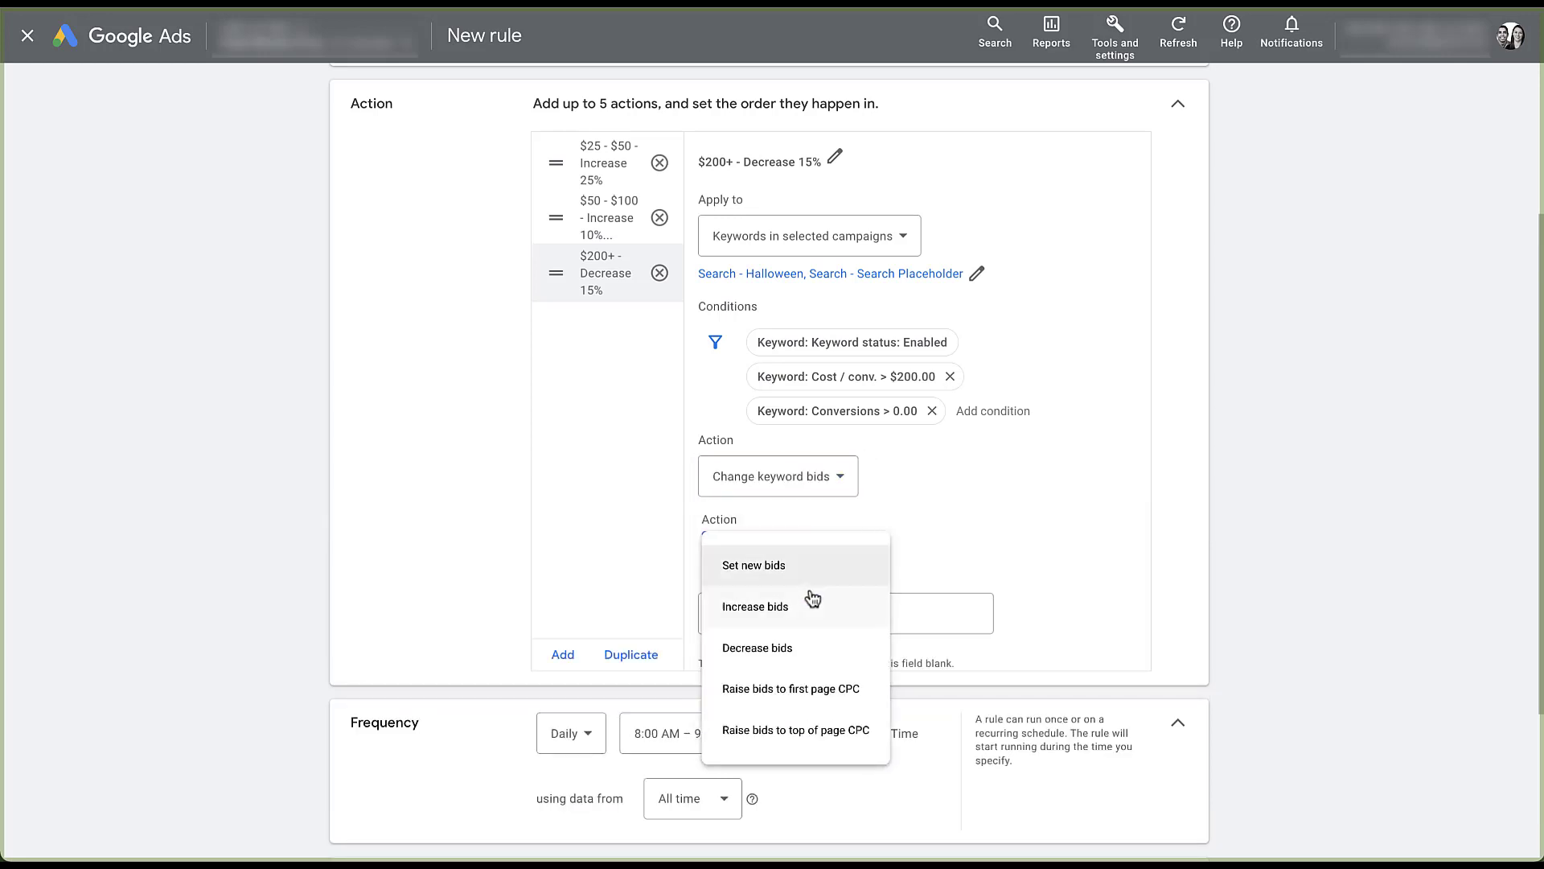
{"action": "left_click", "coordinate": [816, 647]}
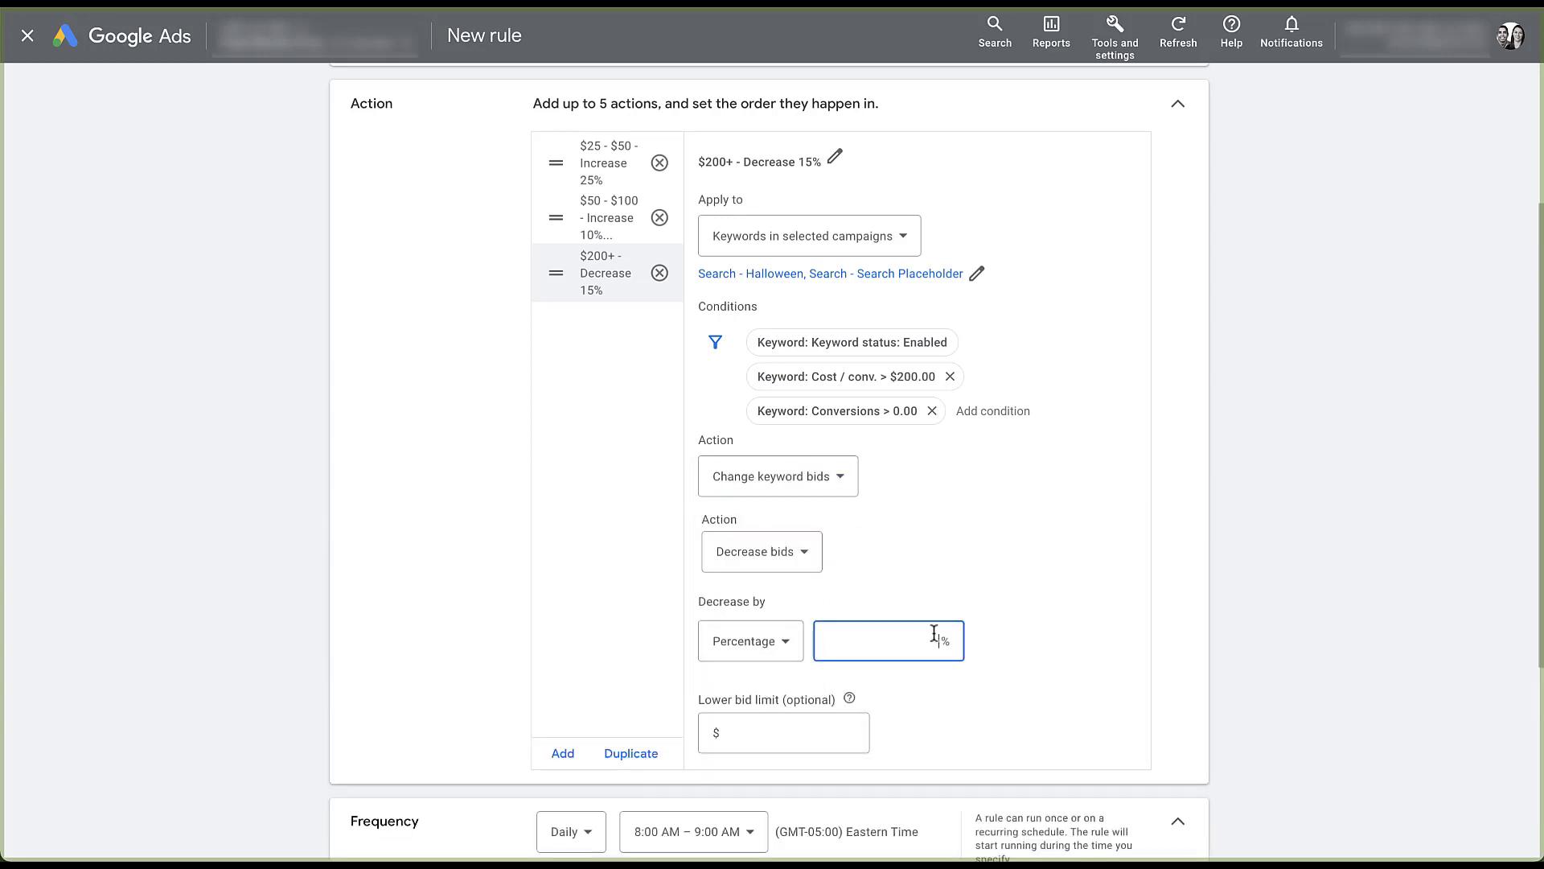
{"action": "type", "text": "15"}
{"action": "left_click", "coordinate": [1115, 622]}
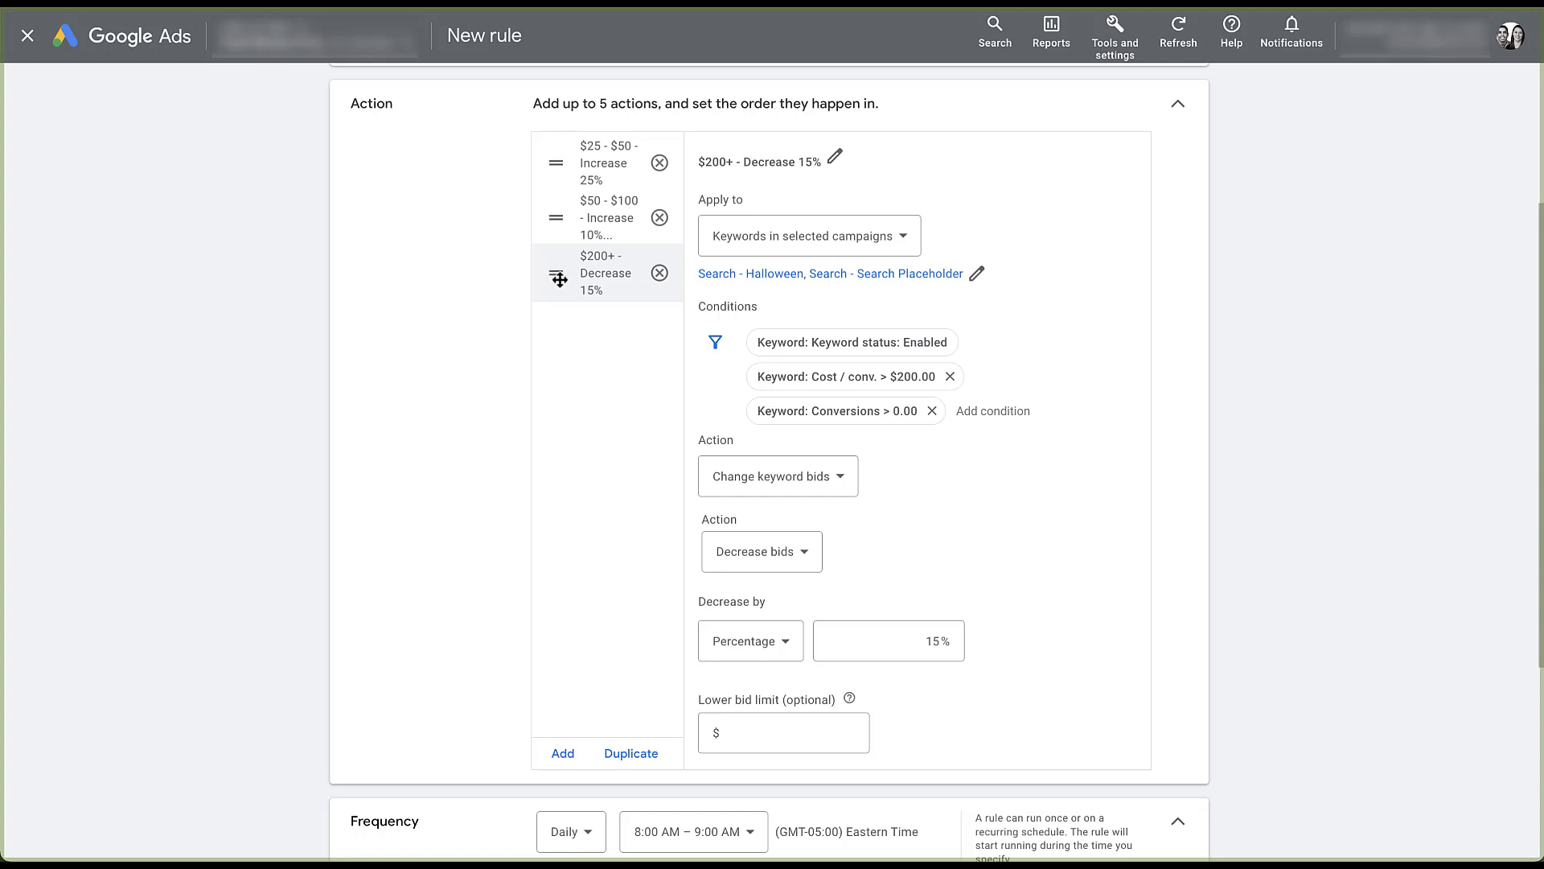
Move the $200+ - Decrease 15% action to the first place in the action order and set the rule's frequency to Weekly.
{"action": "left_click_drag", "start_coordinate": [559, 279], "coordinate": [560, 151]}
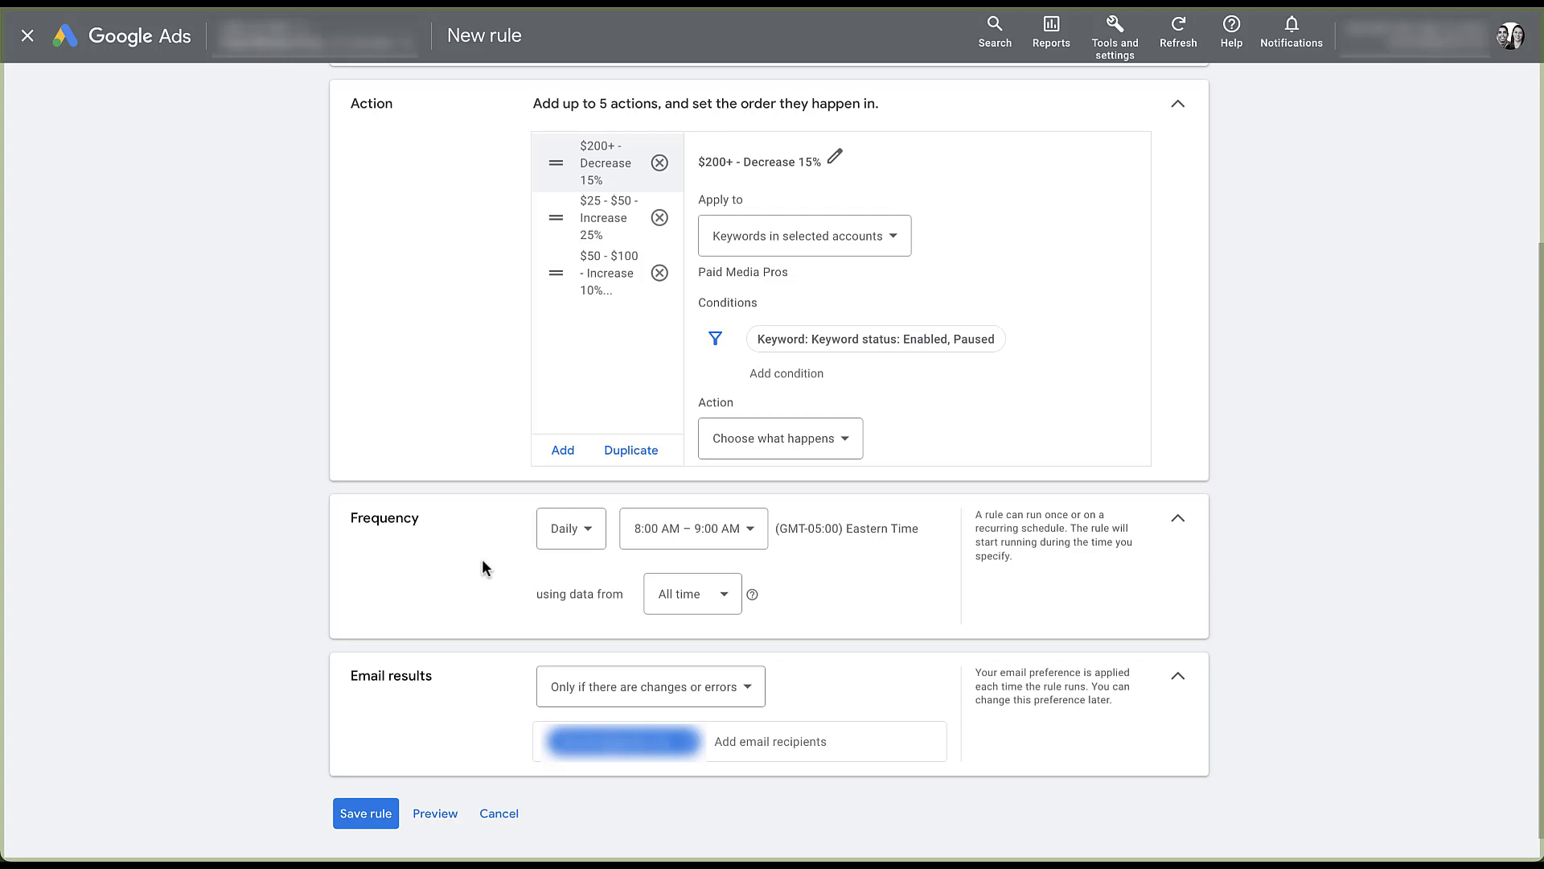
{"action": "left_click", "coordinate": [596, 531]}
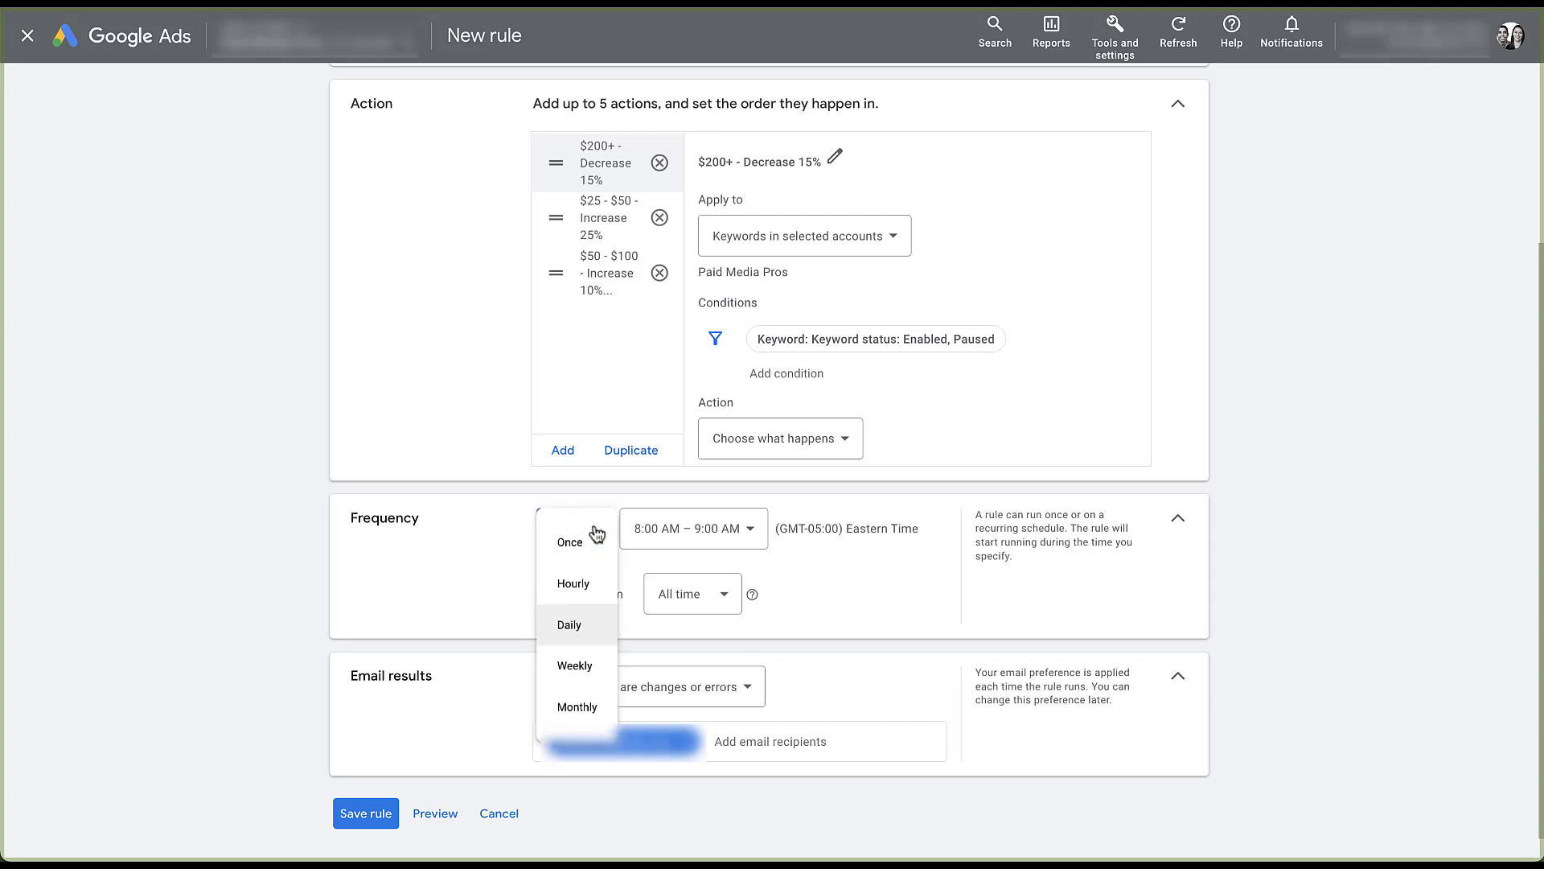
{"action": "left_click", "coordinate": [586, 666]}
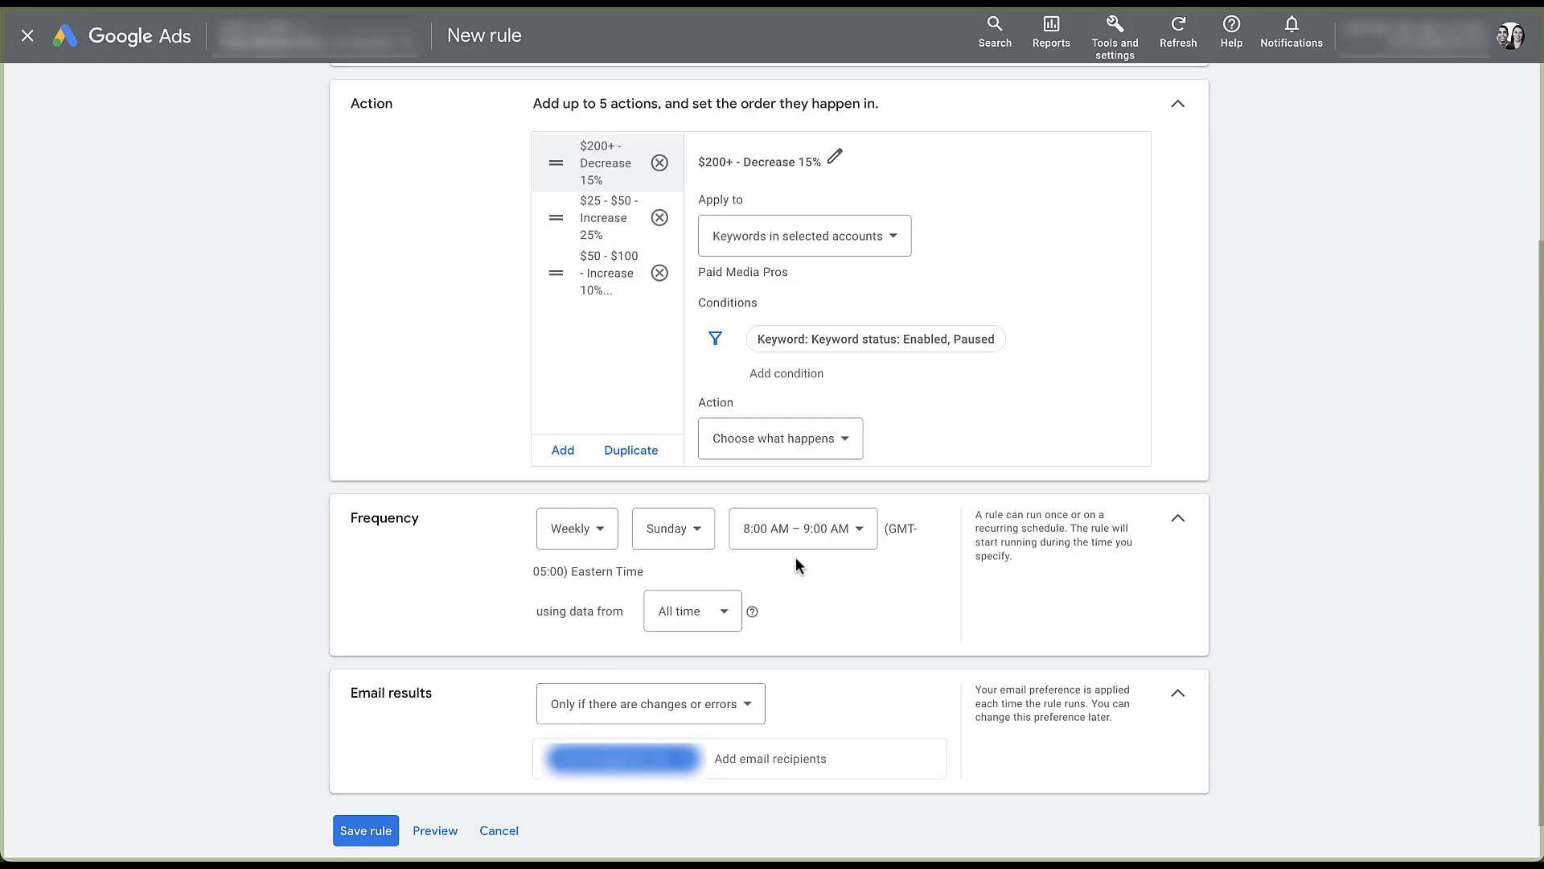
Set the keyword rule to use data from the Last 7 days and save the rule.
{"action": "left_click", "coordinate": [730, 619]}
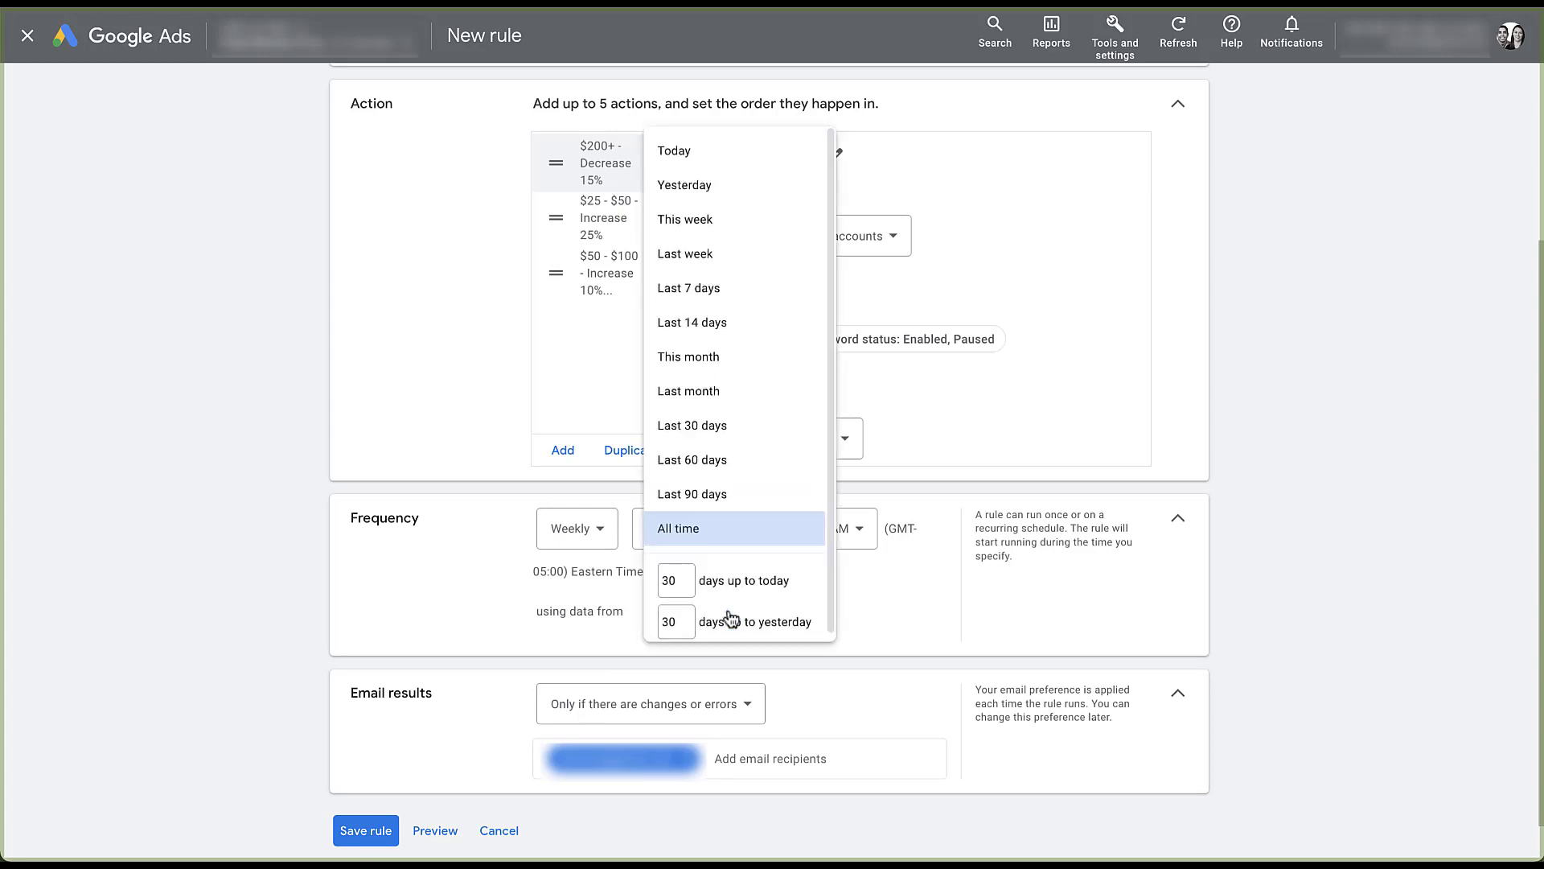
{"action": "left_click", "coordinate": [722, 290]}
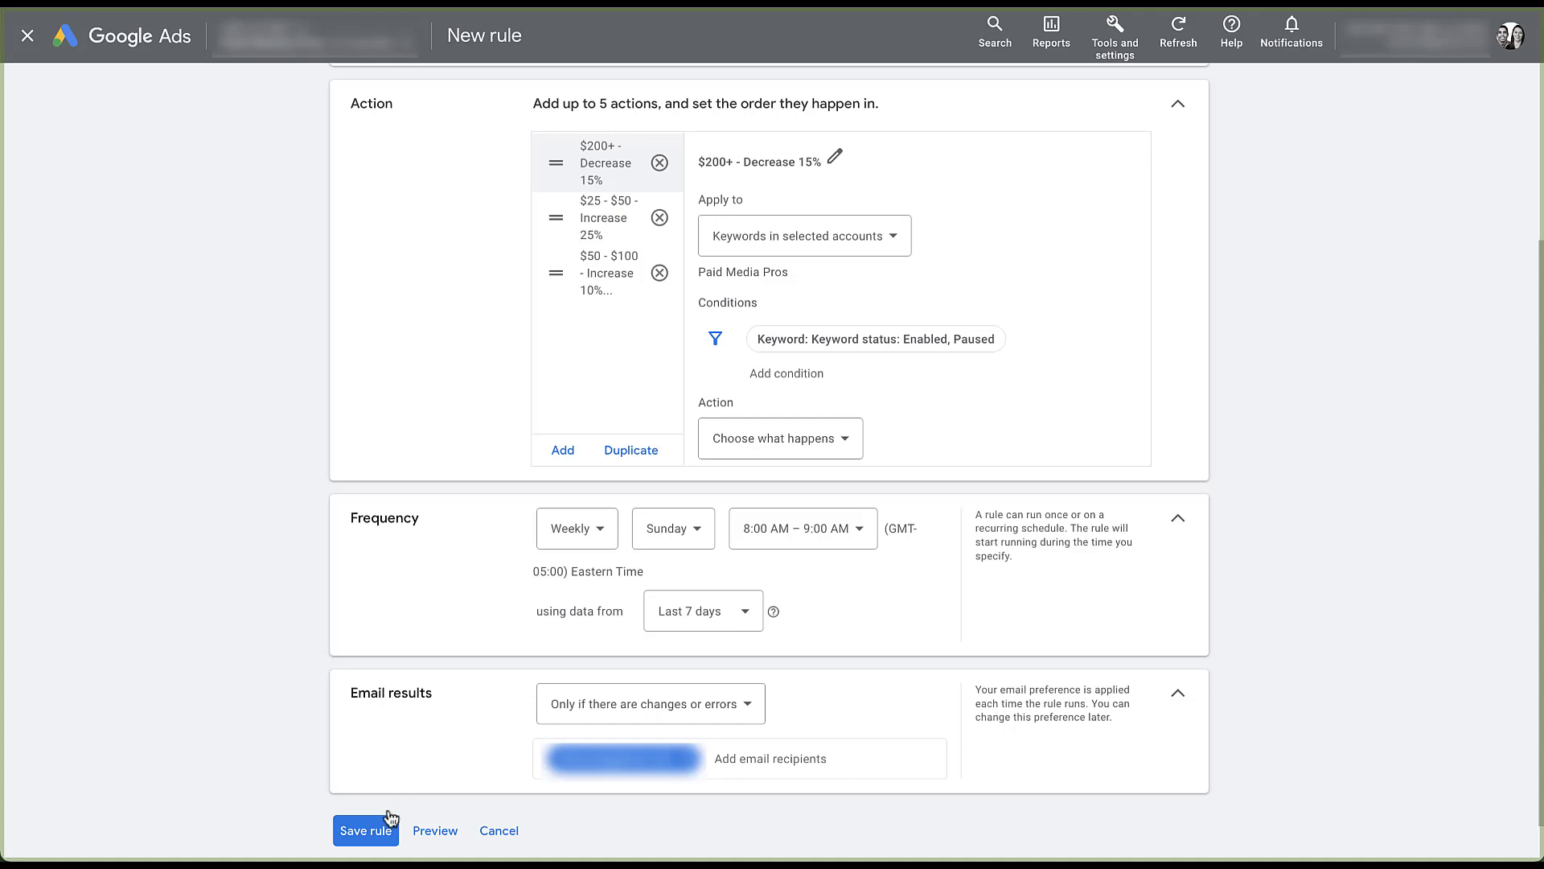
{"action": "left_click", "coordinate": [372, 830]}
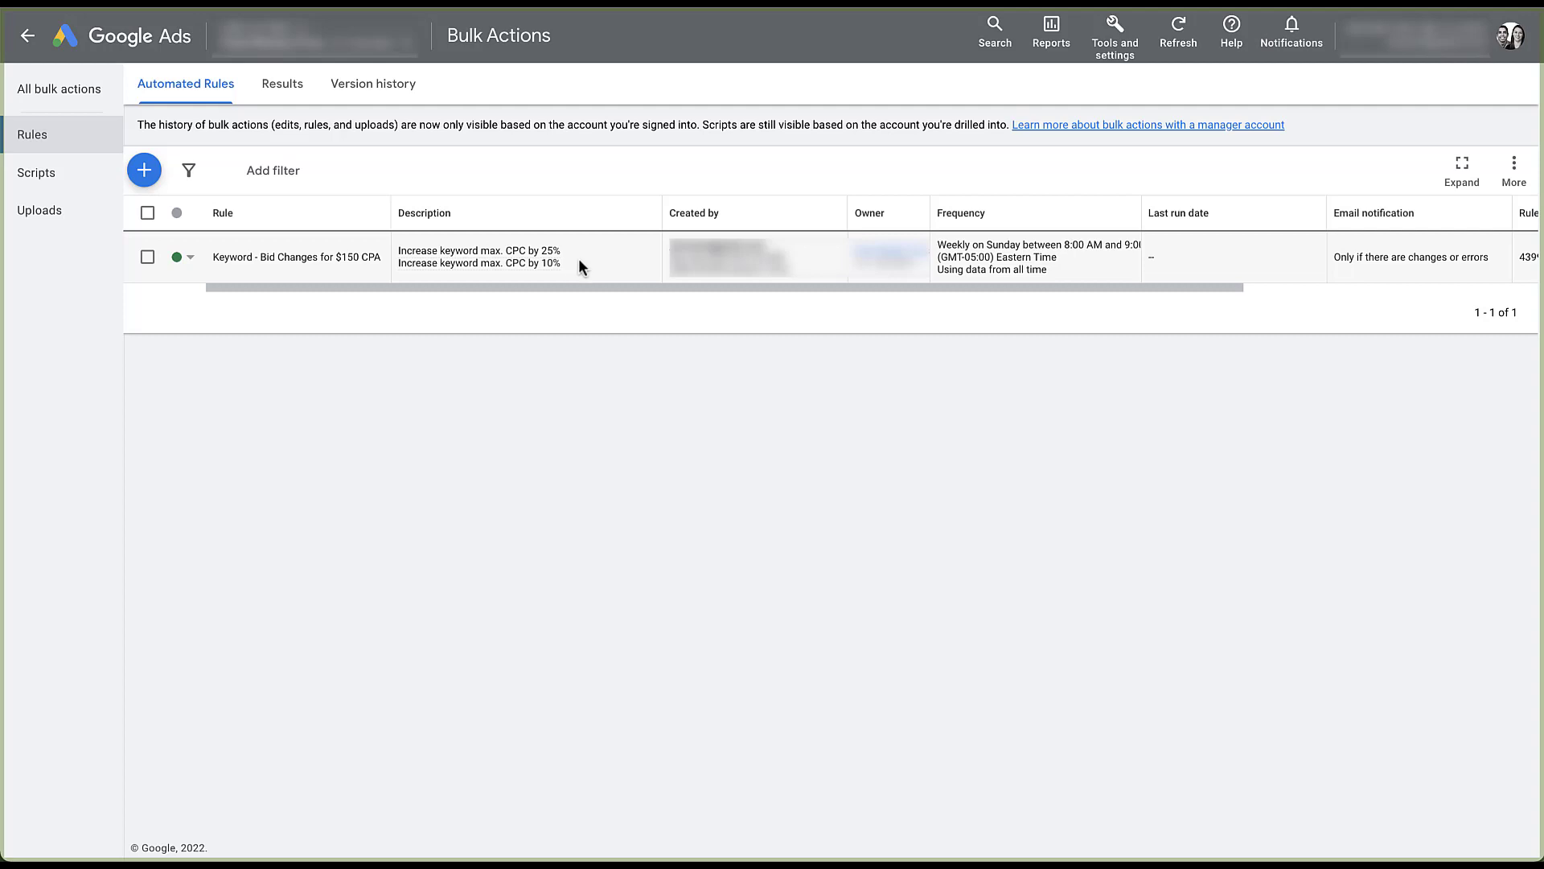
Create a new ad rule named 2022 Holiday Ads Start and name its first action Activate Holiday Ads.
{"action": "mouse_move", "coordinate": [545, 266]}
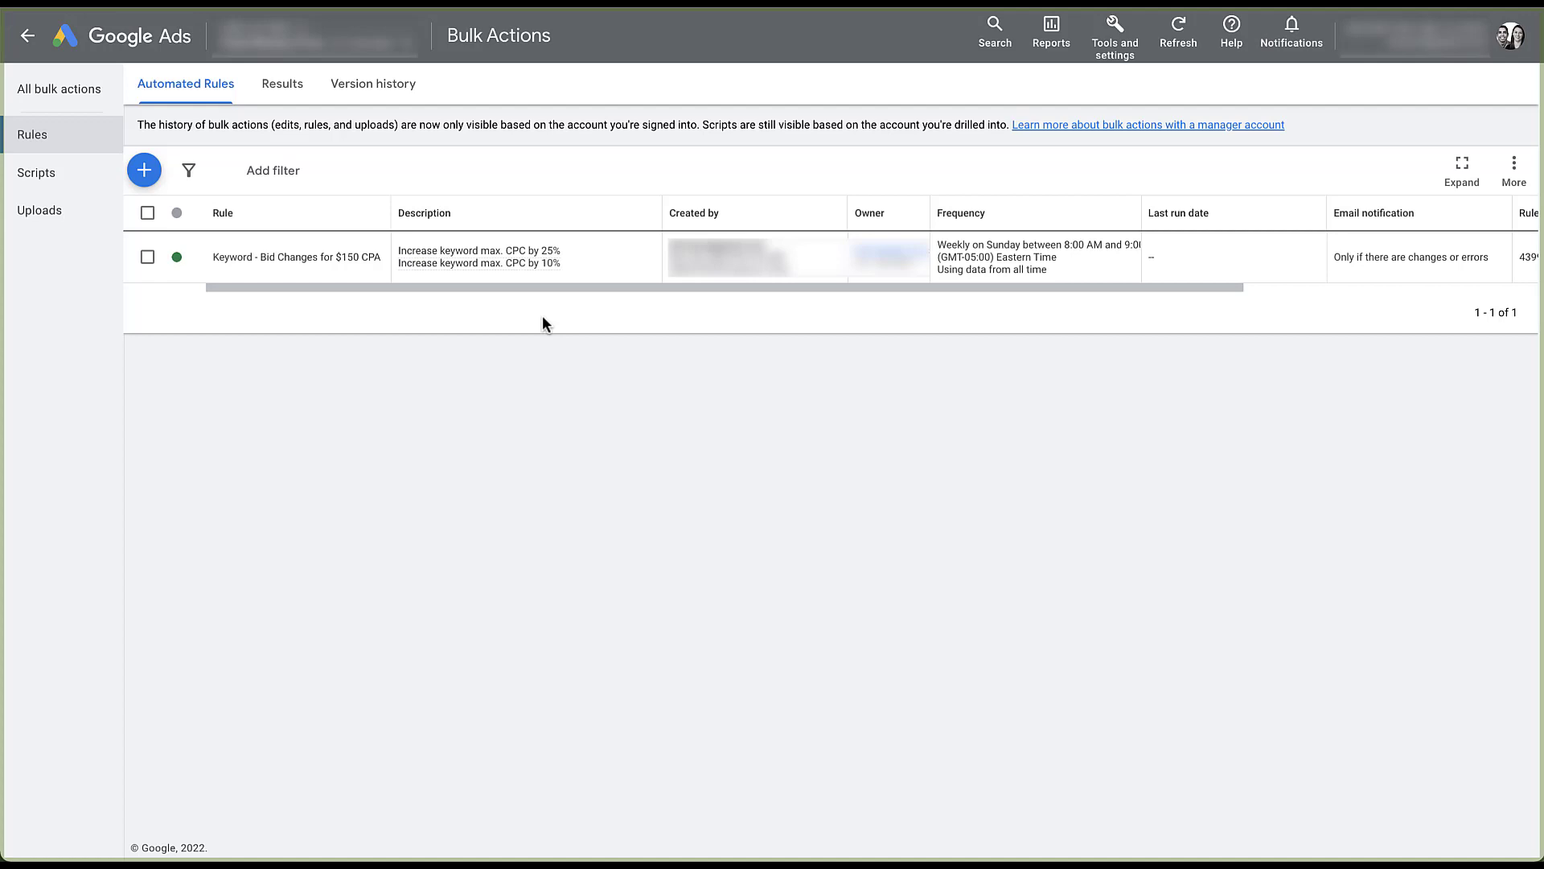
{"action": "left_click", "coordinate": [149, 177]}
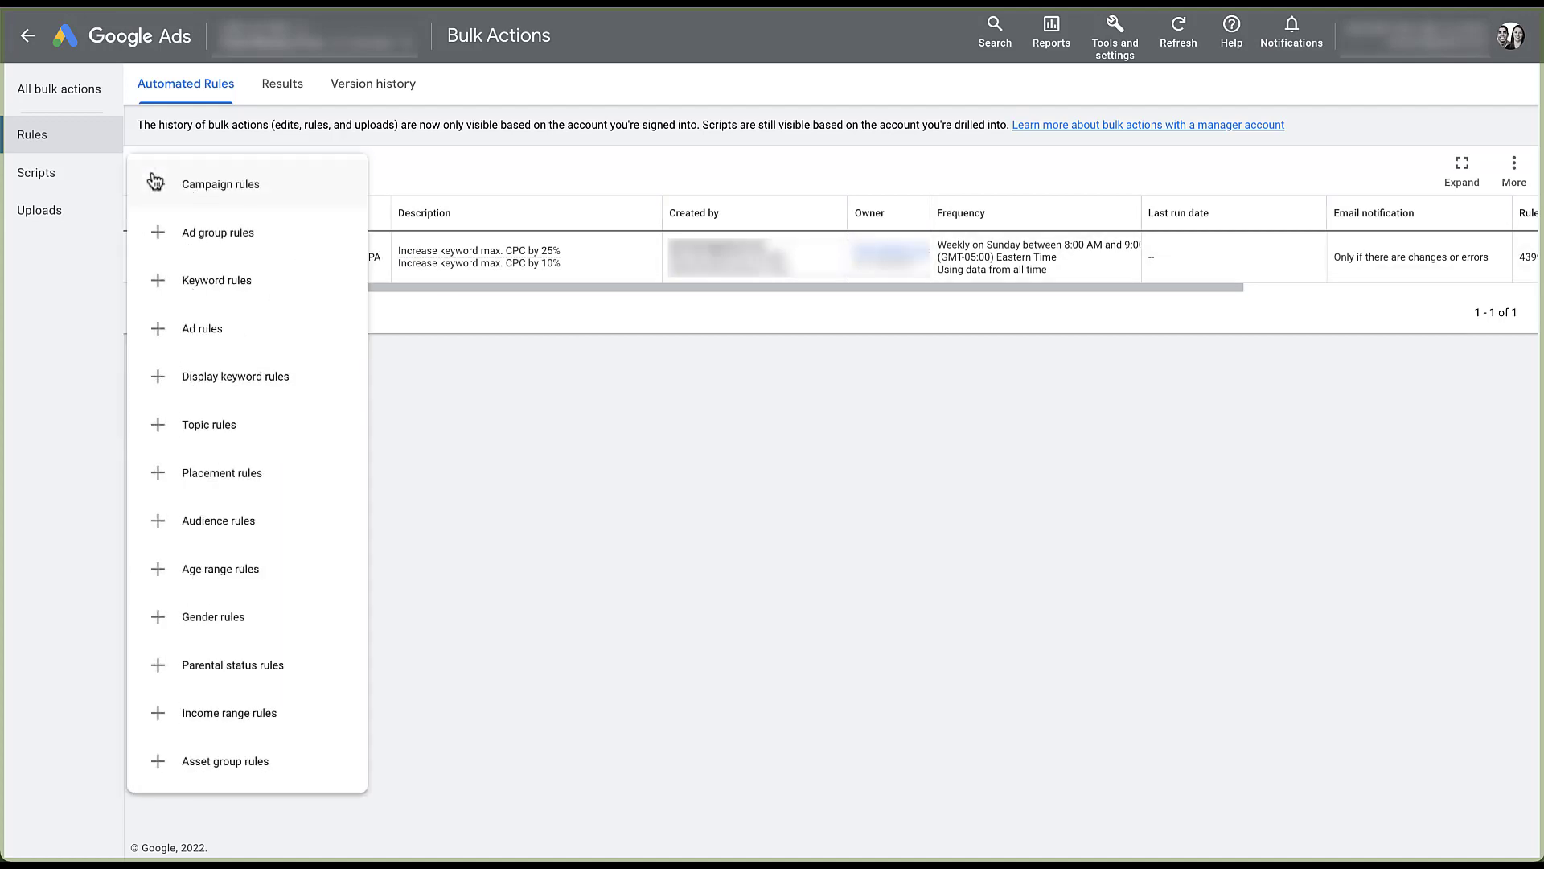
{"action": "left_click", "coordinate": [279, 330]}
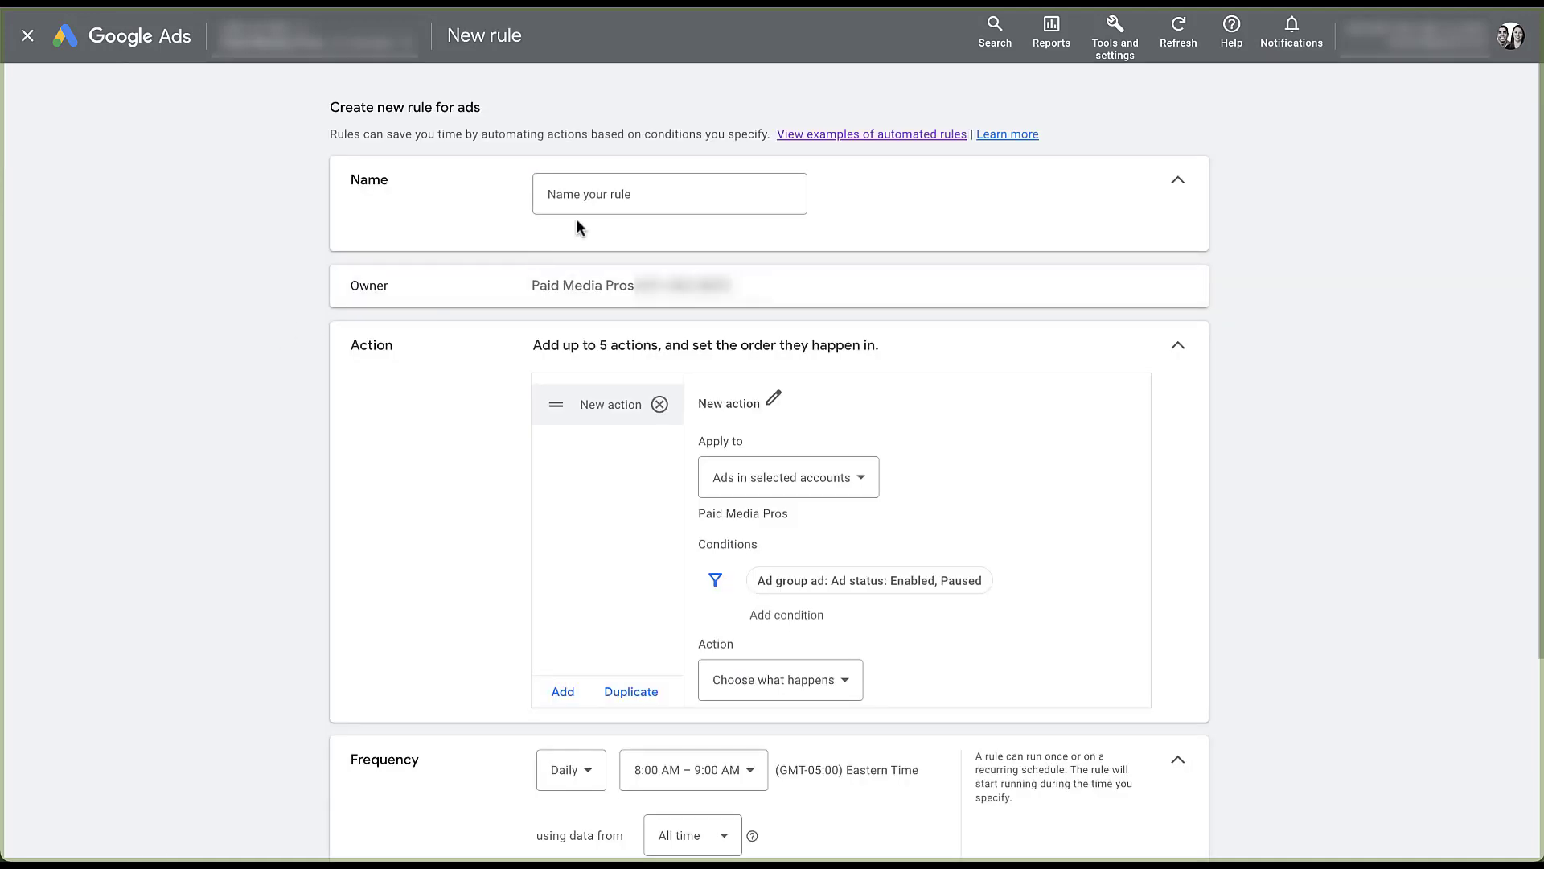
{"action": "left_click", "coordinate": [620, 194]}
{"action": "type", "text": "2022 Holiday Ads Start"}
{"action": "scroll", "coordinate": [1046, 402], "scroll_direction": "down", "scroll_amount": 3}
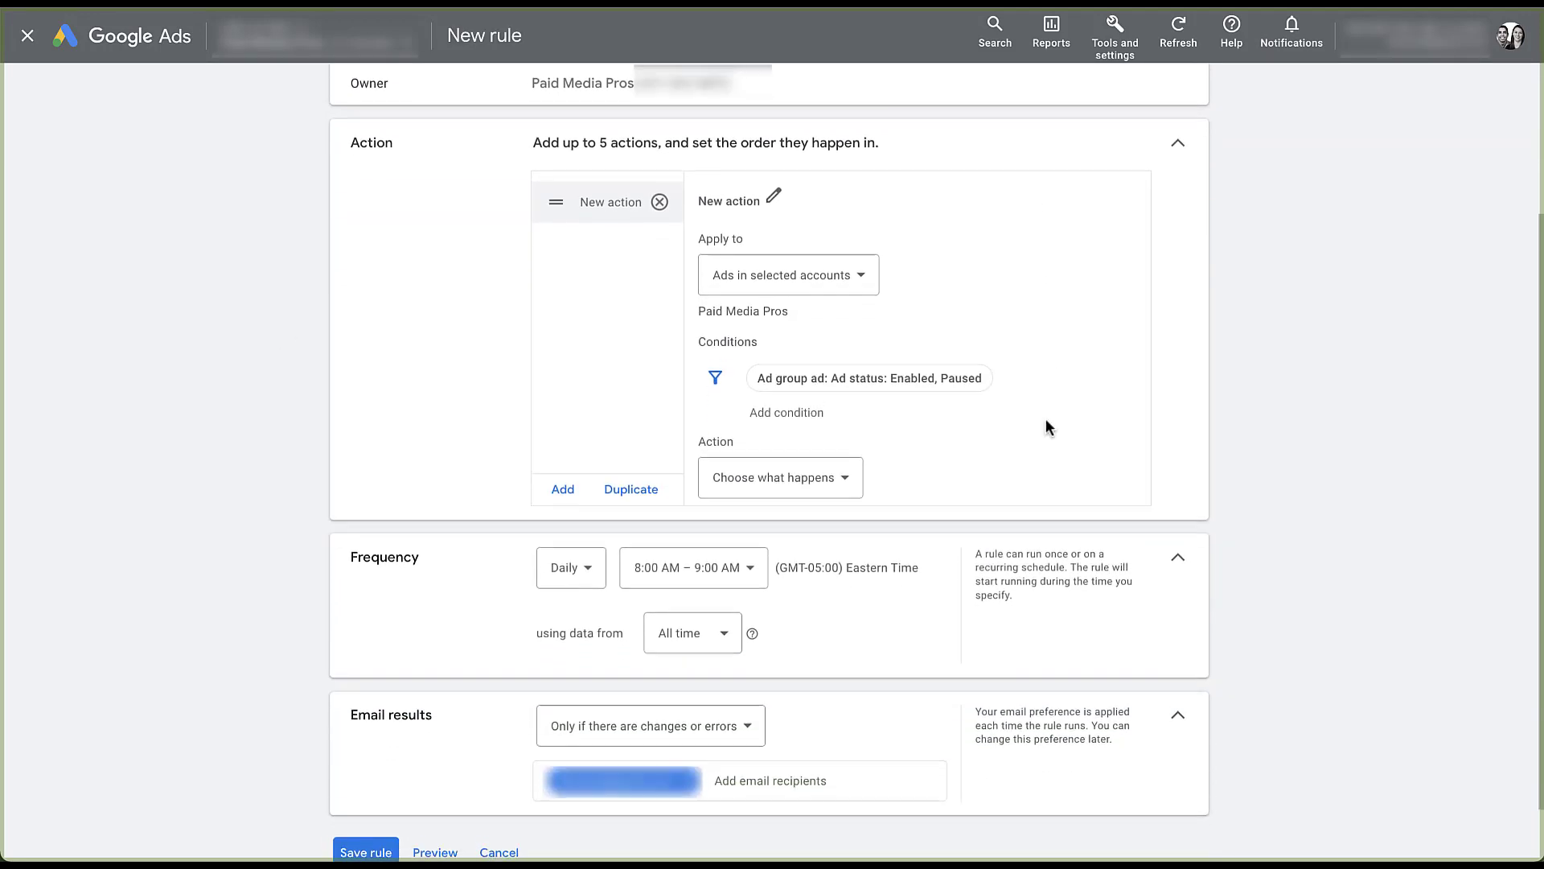
{"action": "scroll", "coordinate": [1047, 426], "scroll_direction": "down", "scroll_amount": 1}
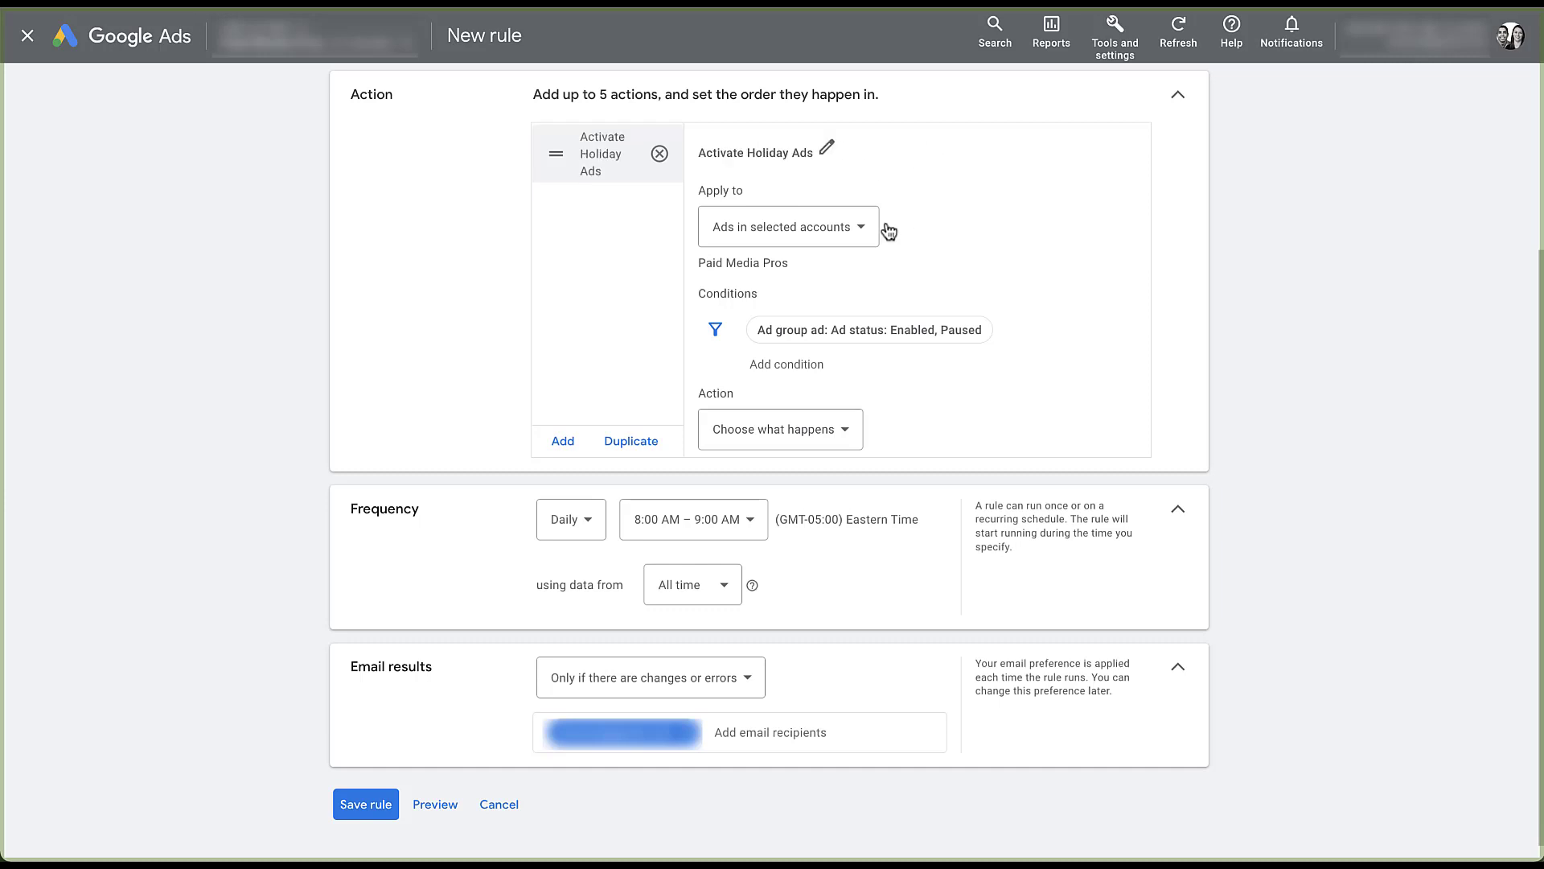
Apply the Activate Holiday Ads action to ads in the campaign Search - Halloween.
{"action": "left_click", "coordinate": [864, 234]}
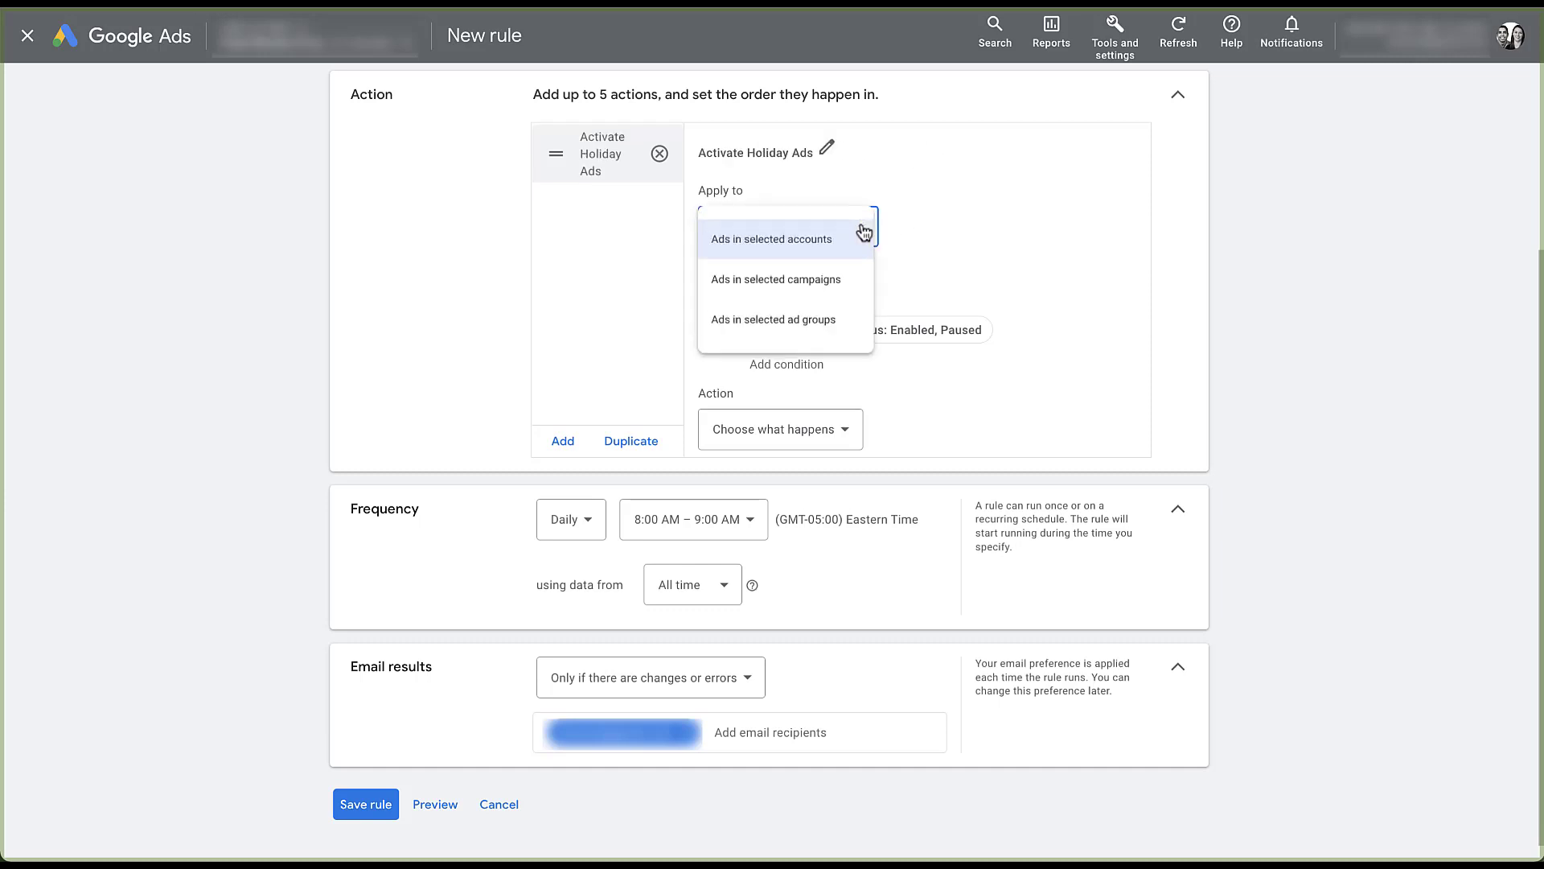
{"action": "left_click", "coordinate": [859, 282]}
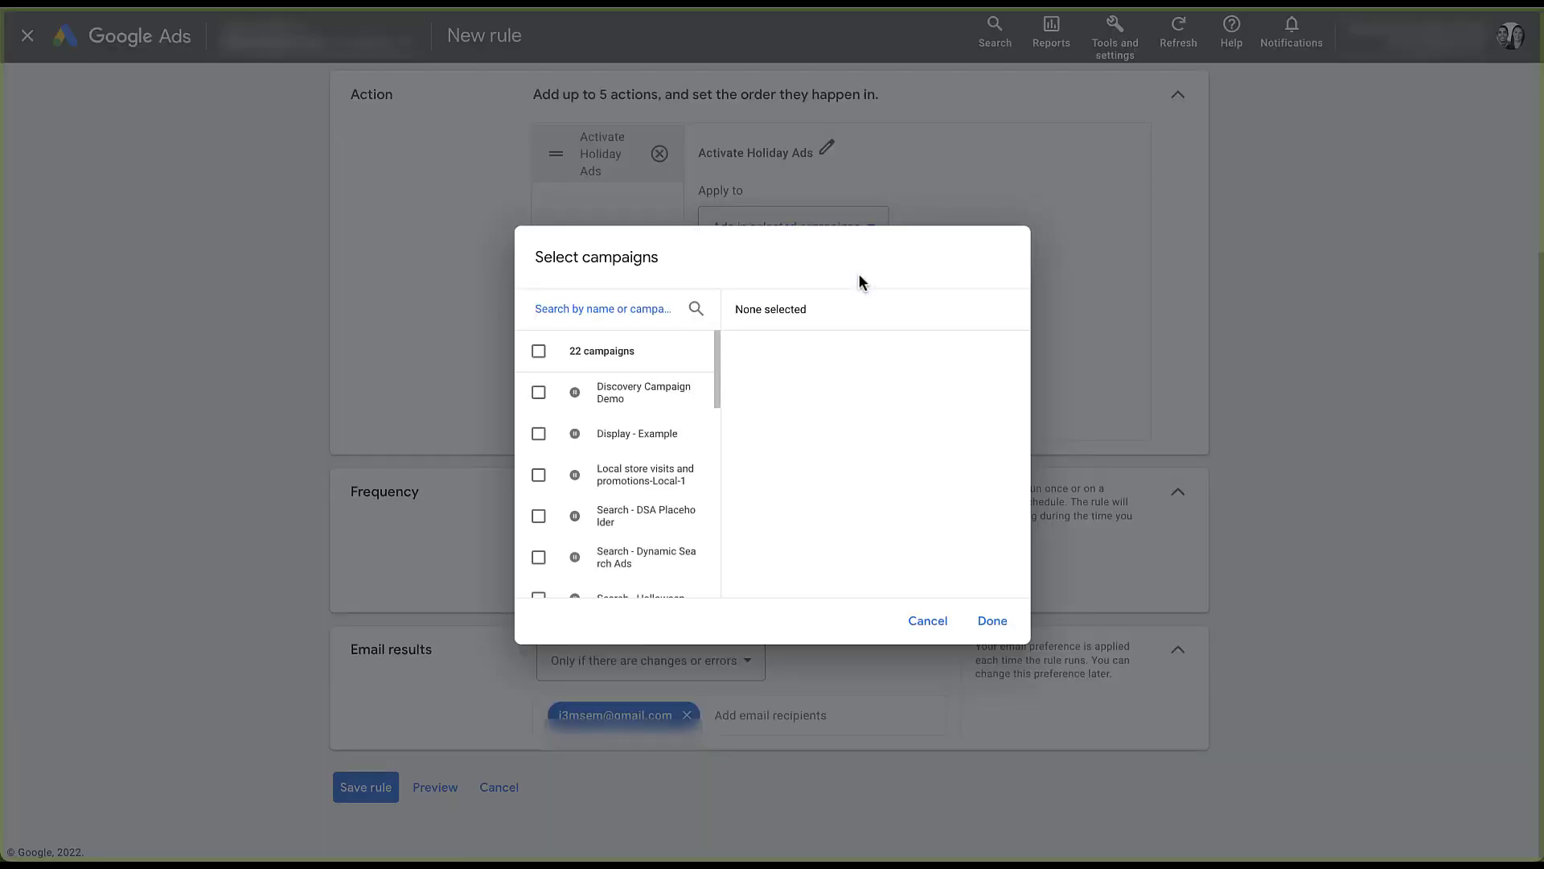
{"action": "scroll", "coordinate": [652, 441], "scroll_direction": "down", "scroll_amount": 3}
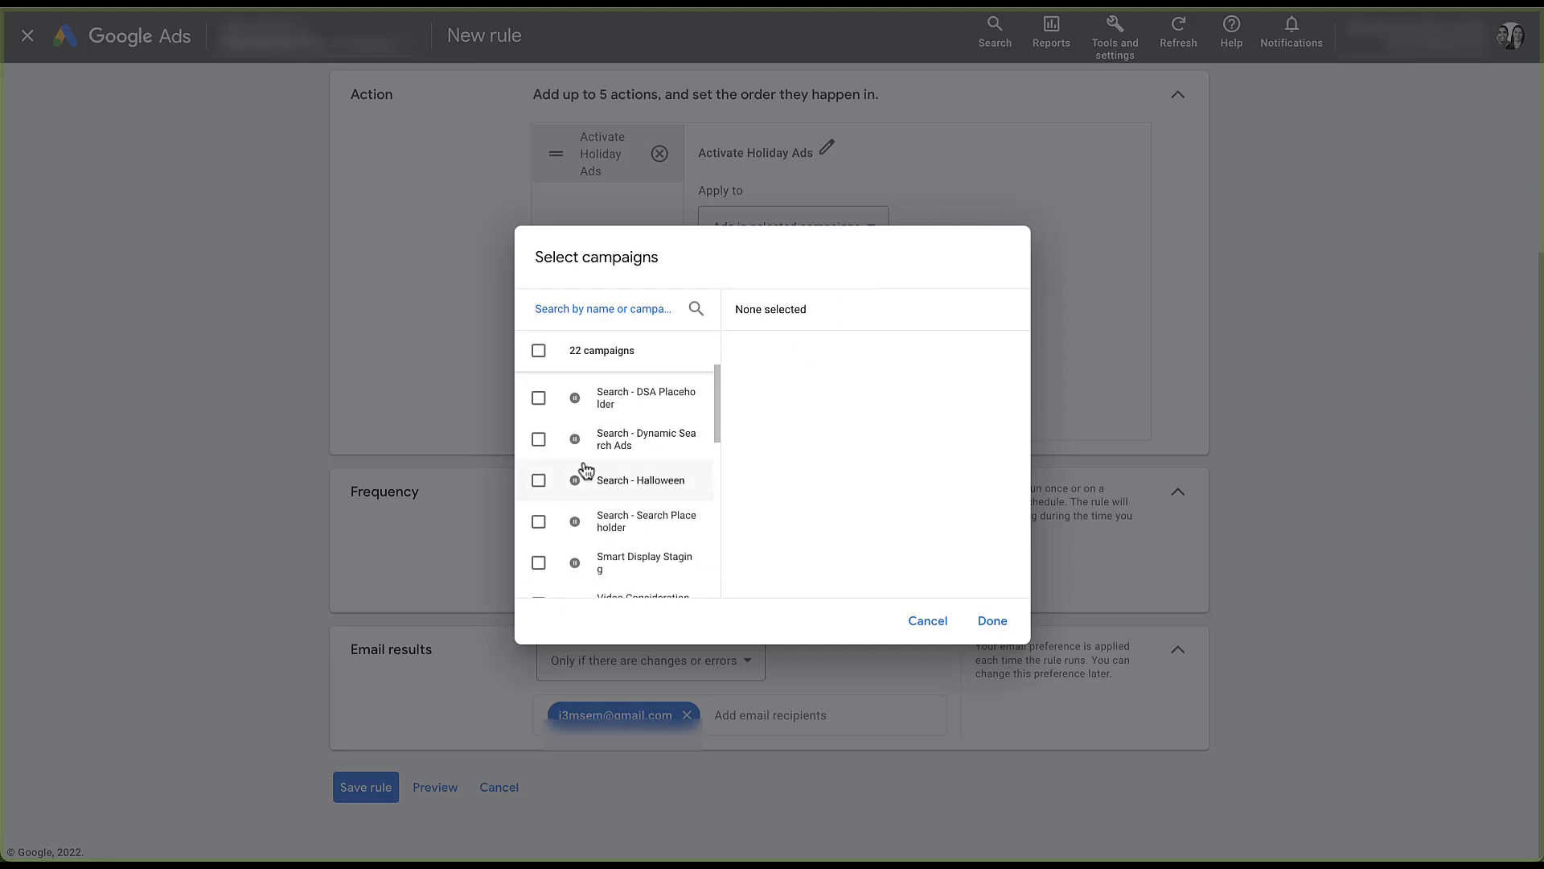
{"action": "left_click", "coordinate": [538, 480]}
{"action": "left_click", "coordinate": [993, 621]}
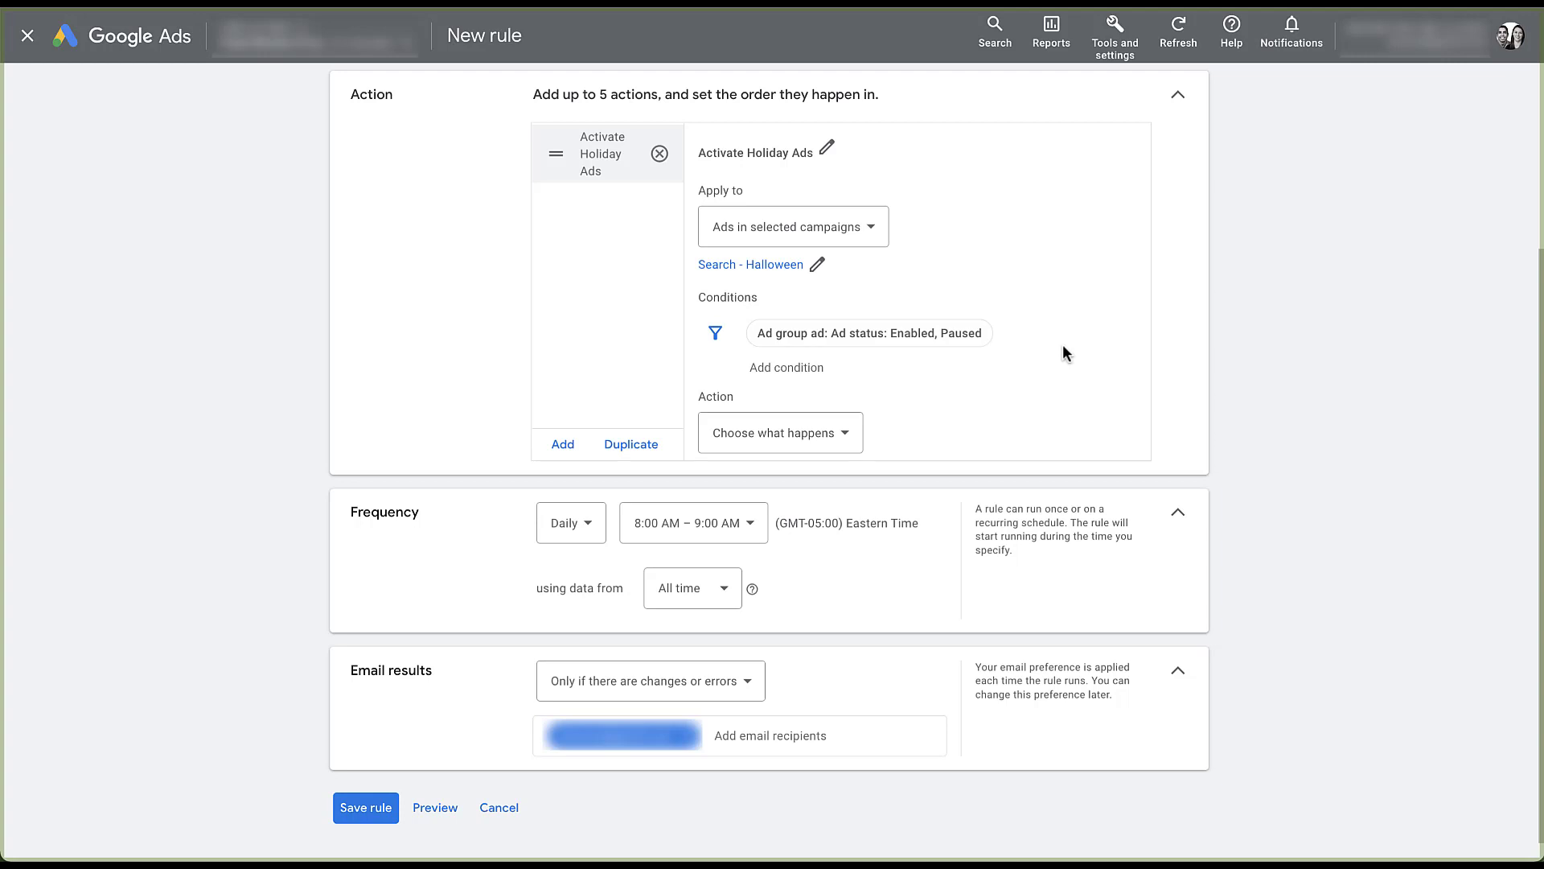
Add the condition that the label contains any Ad - Holiday Promo, and set the action to enable ads.
{"action": "left_click", "coordinate": [805, 369]}
{"action": "type", "text": "label"}
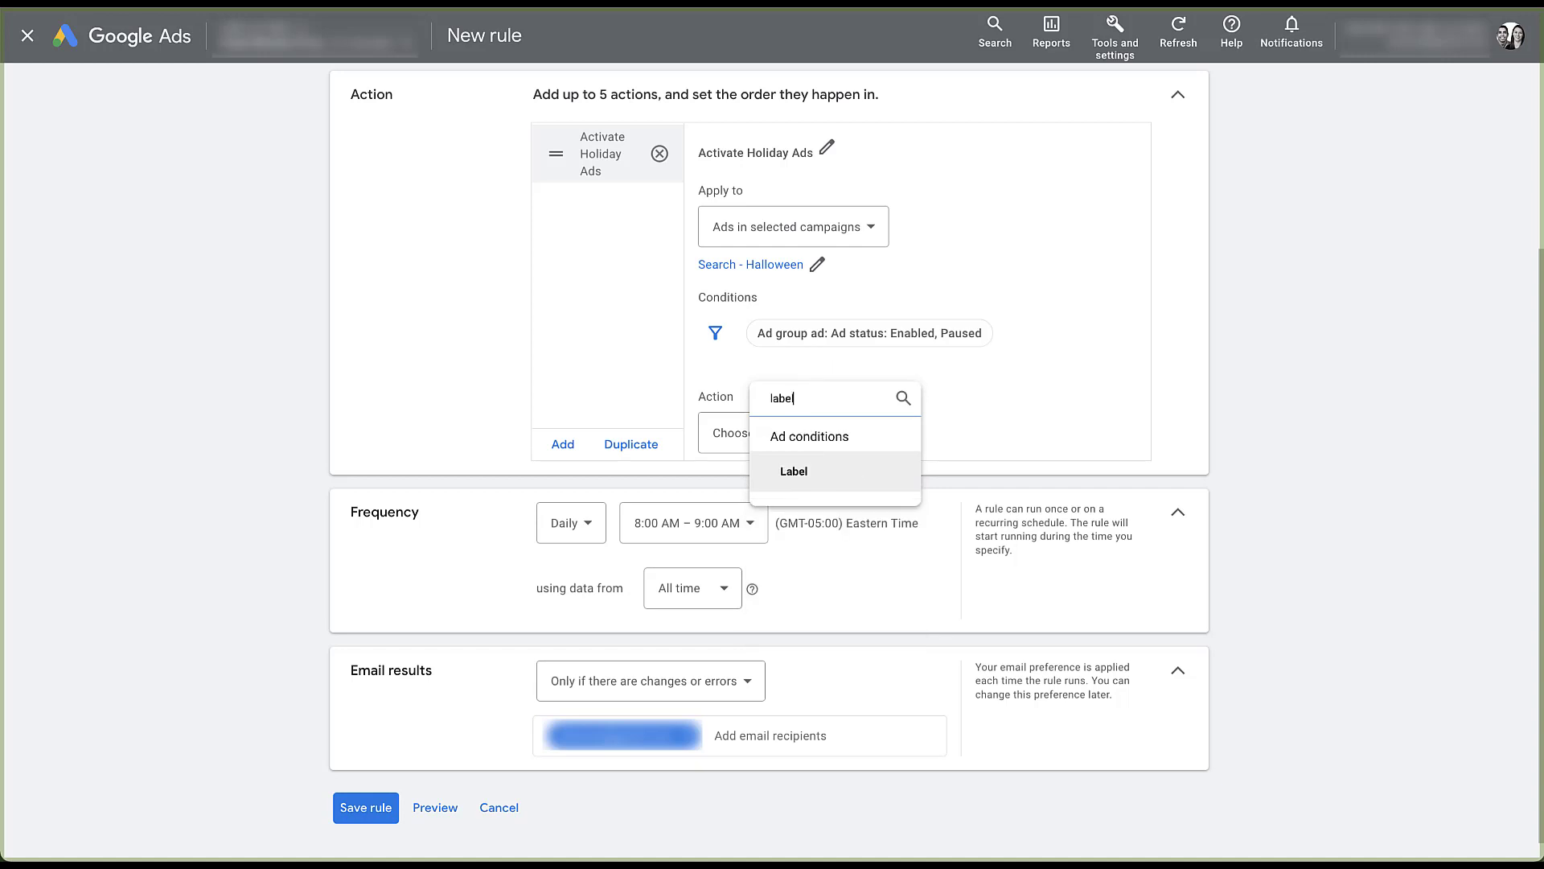
{"action": "left_click", "coordinate": [816, 473]}
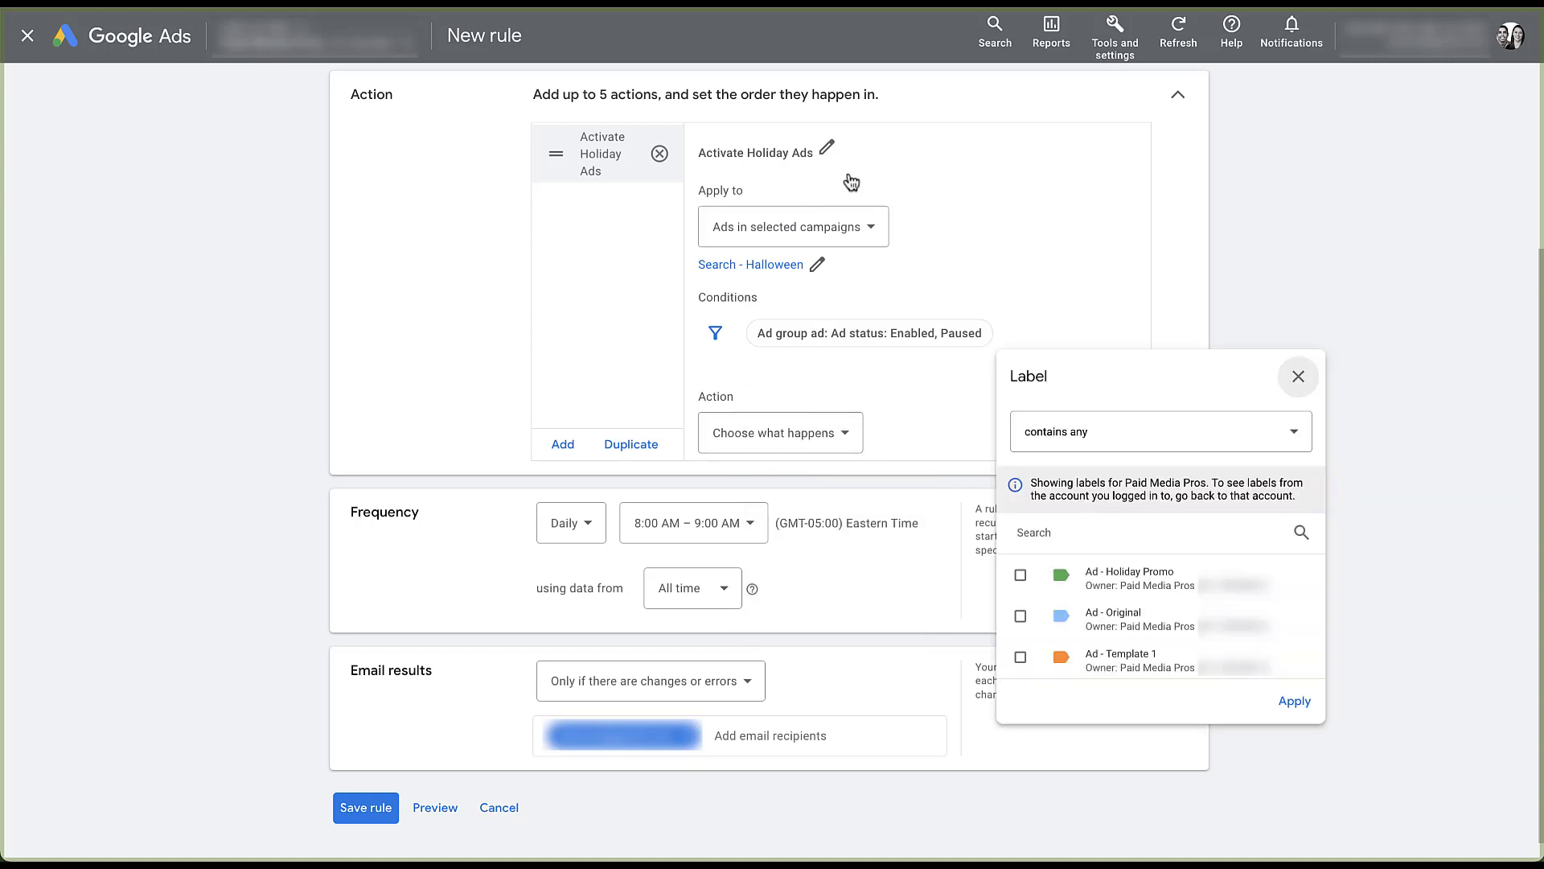
{"action": "left_click", "coordinate": [1020, 576]}
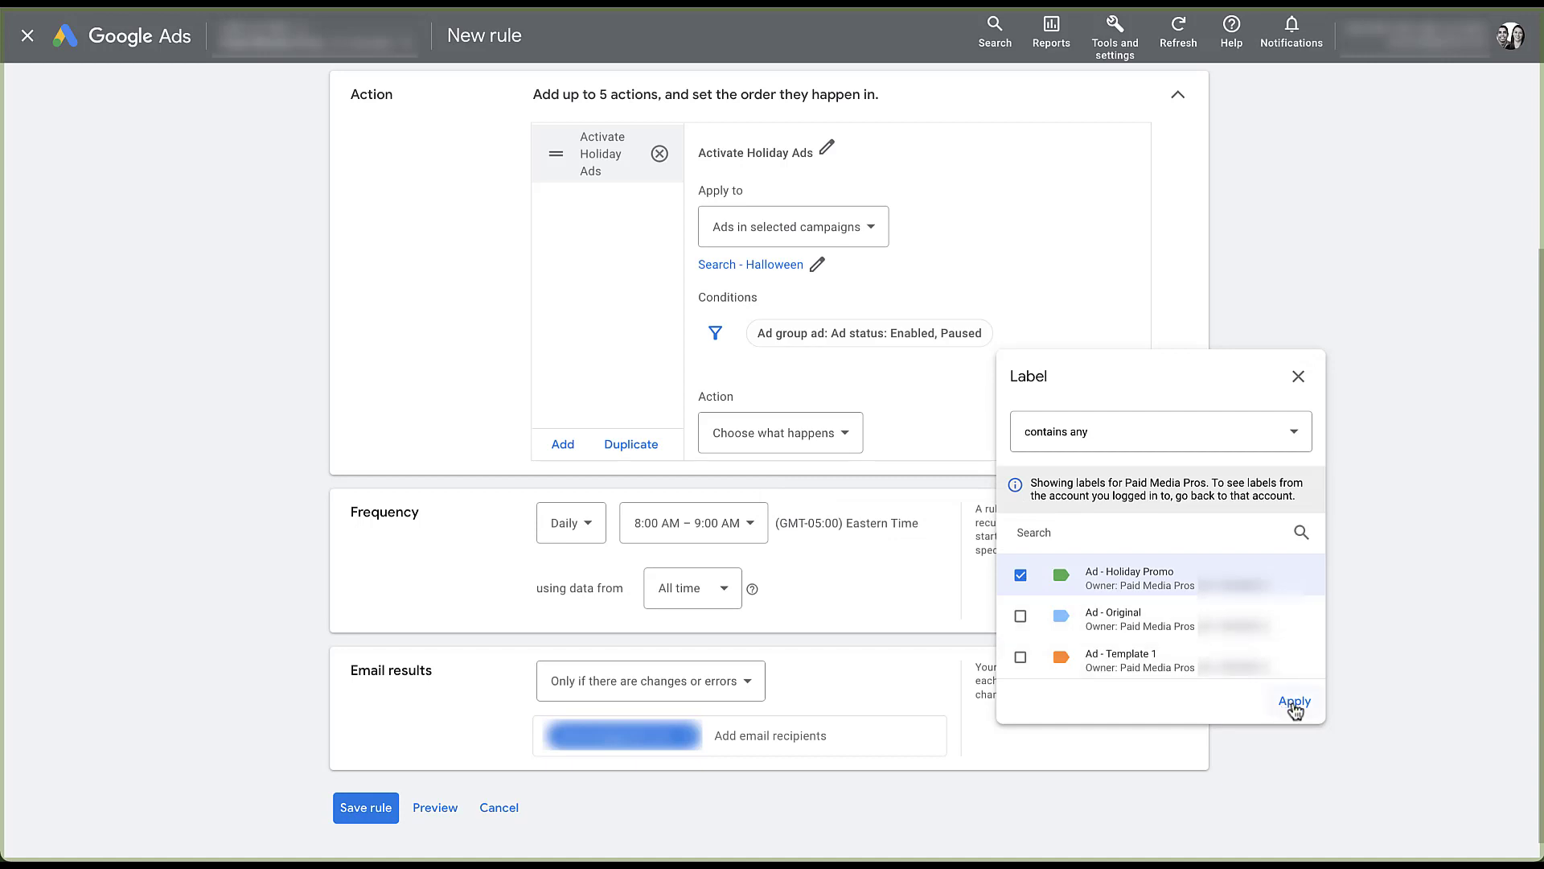
{"action": "left_click", "coordinate": [1294, 706]}
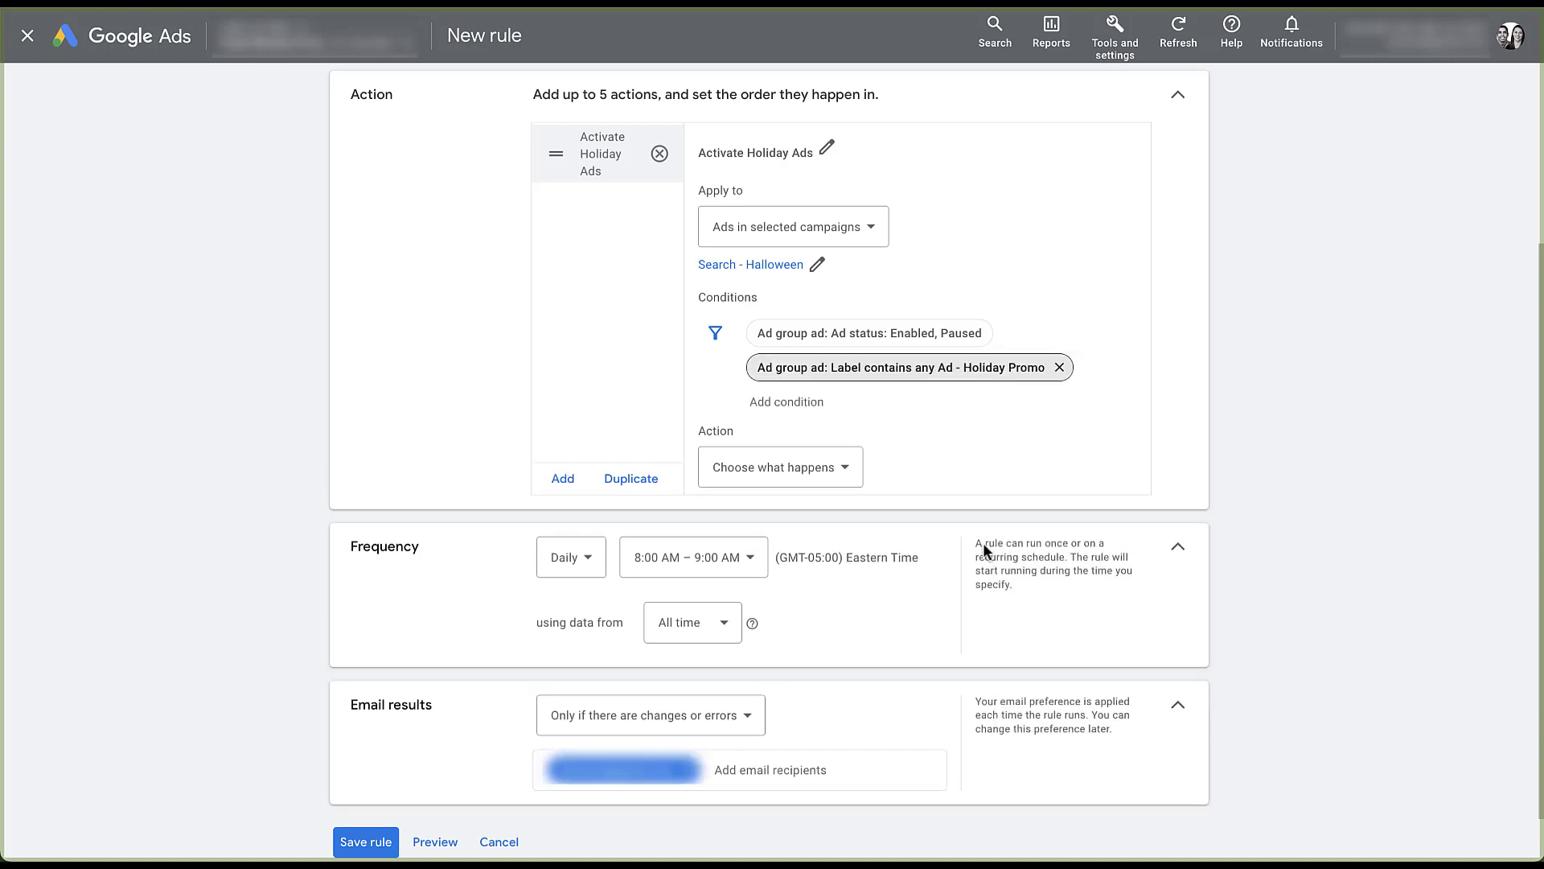
{"action": "left_click", "coordinate": [854, 474]}
{"action": "left_click", "coordinate": [795, 487]}
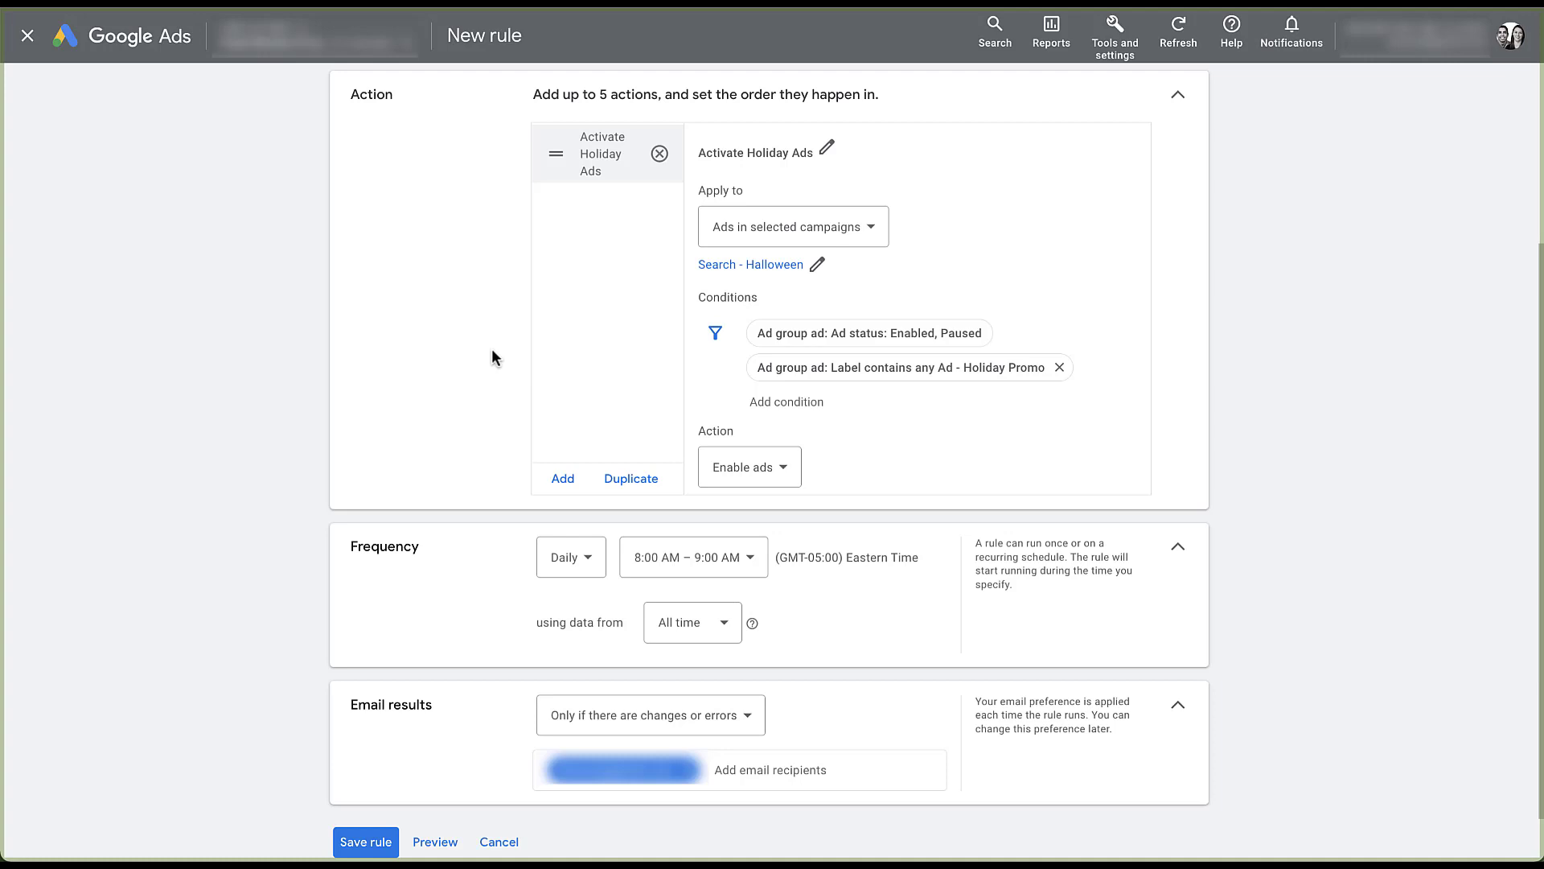
Duplicate the Activate Holiday Ads action and rename the copy Pause Original Ads.
{"action": "left_click", "coordinate": [616, 483]}
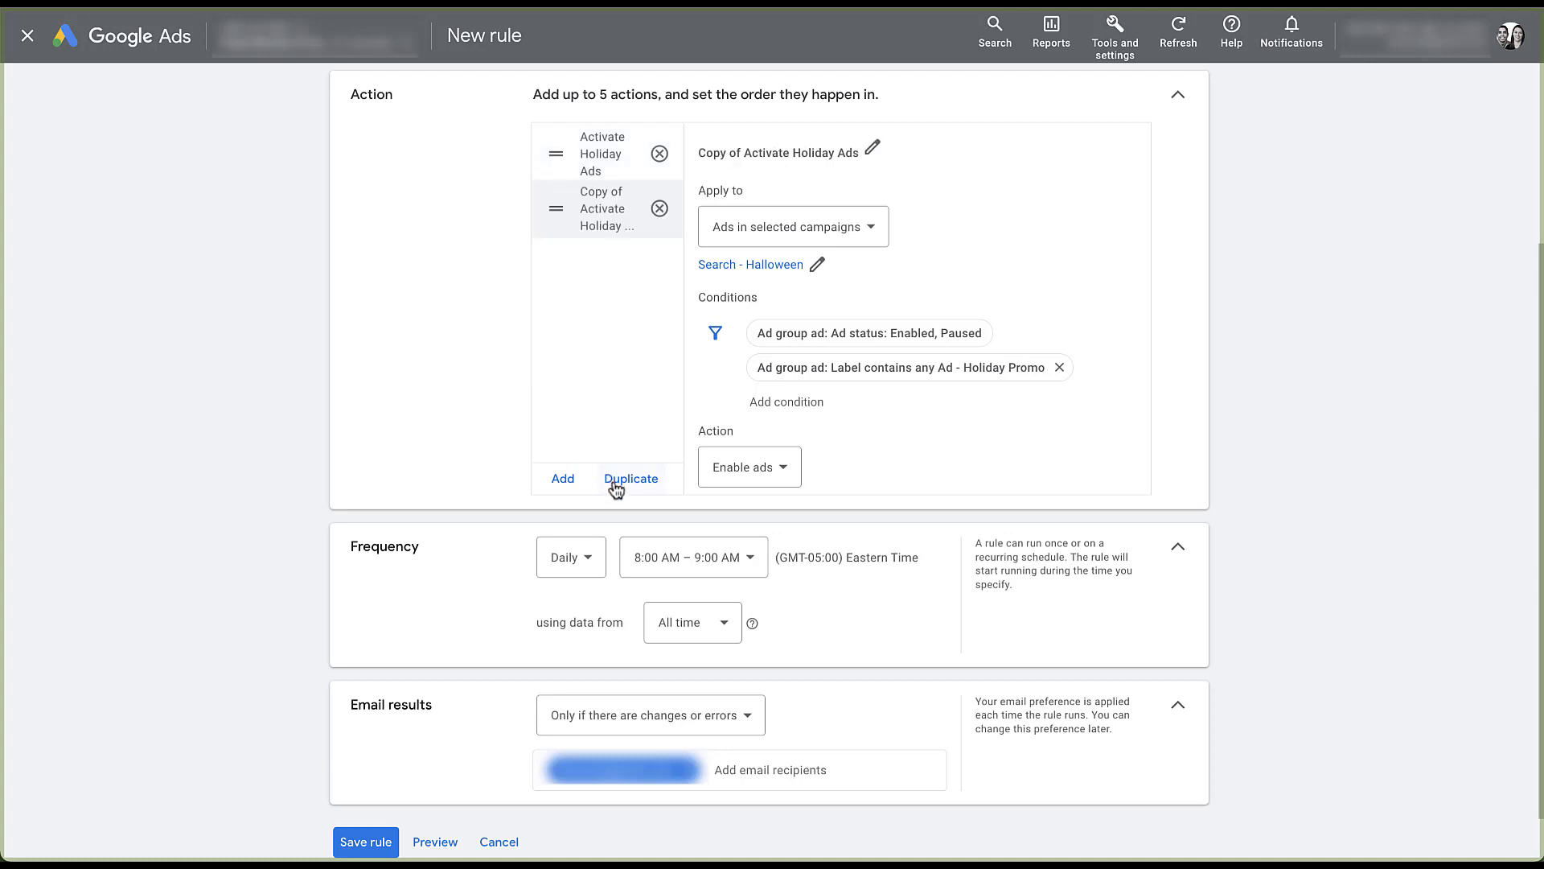
{"action": "left_click", "coordinate": [872, 148]}
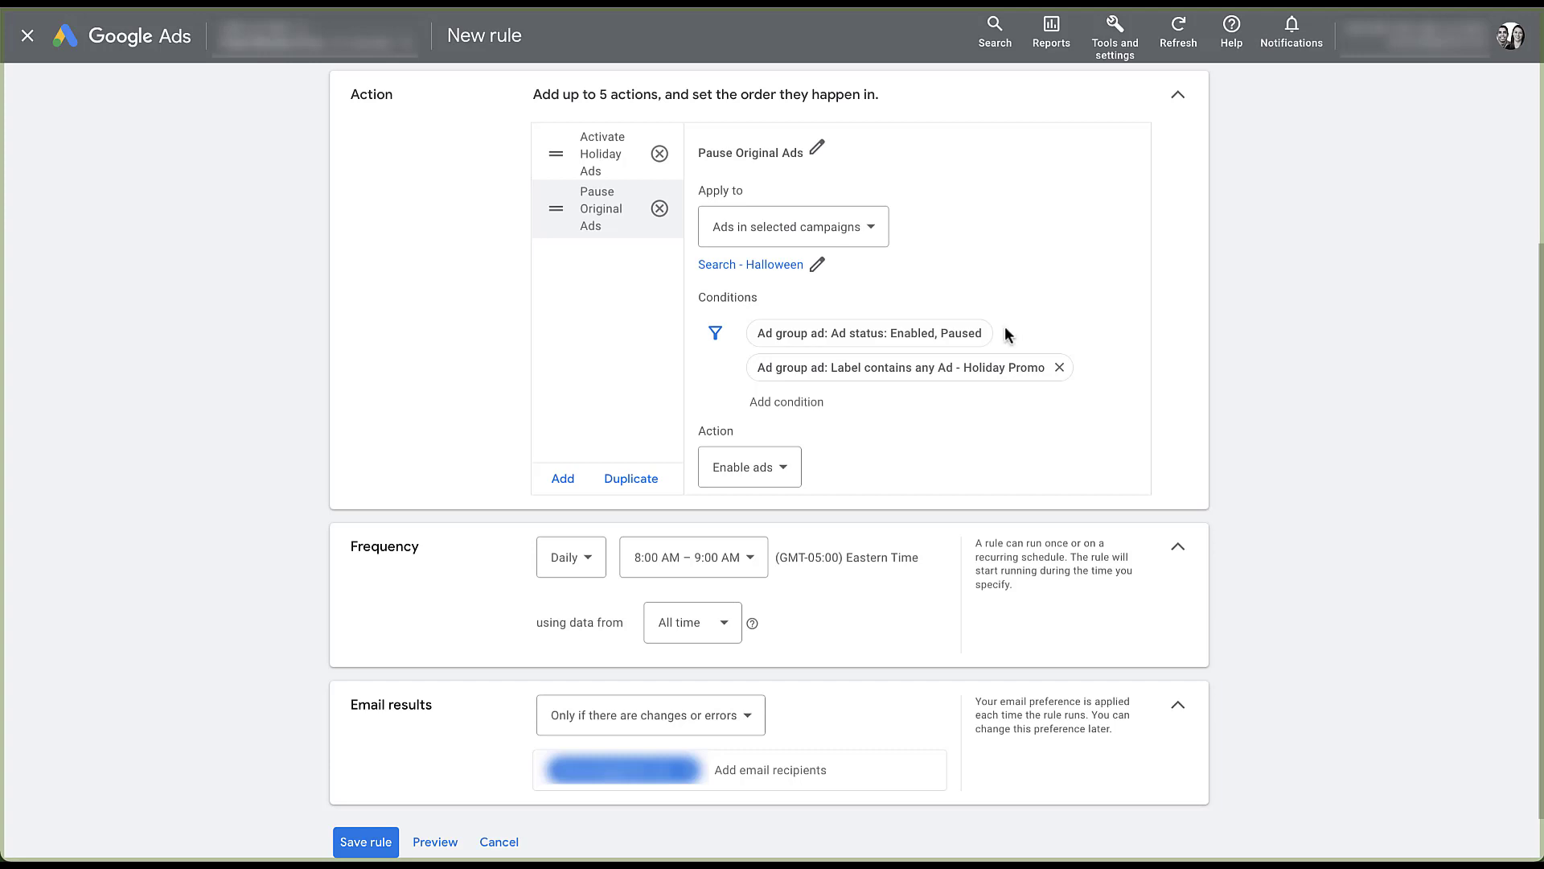
Change the Pause Original Ads label condition to Ad - Original only, and set the action to pause ads.
{"action": "left_click", "coordinate": [989, 368]}
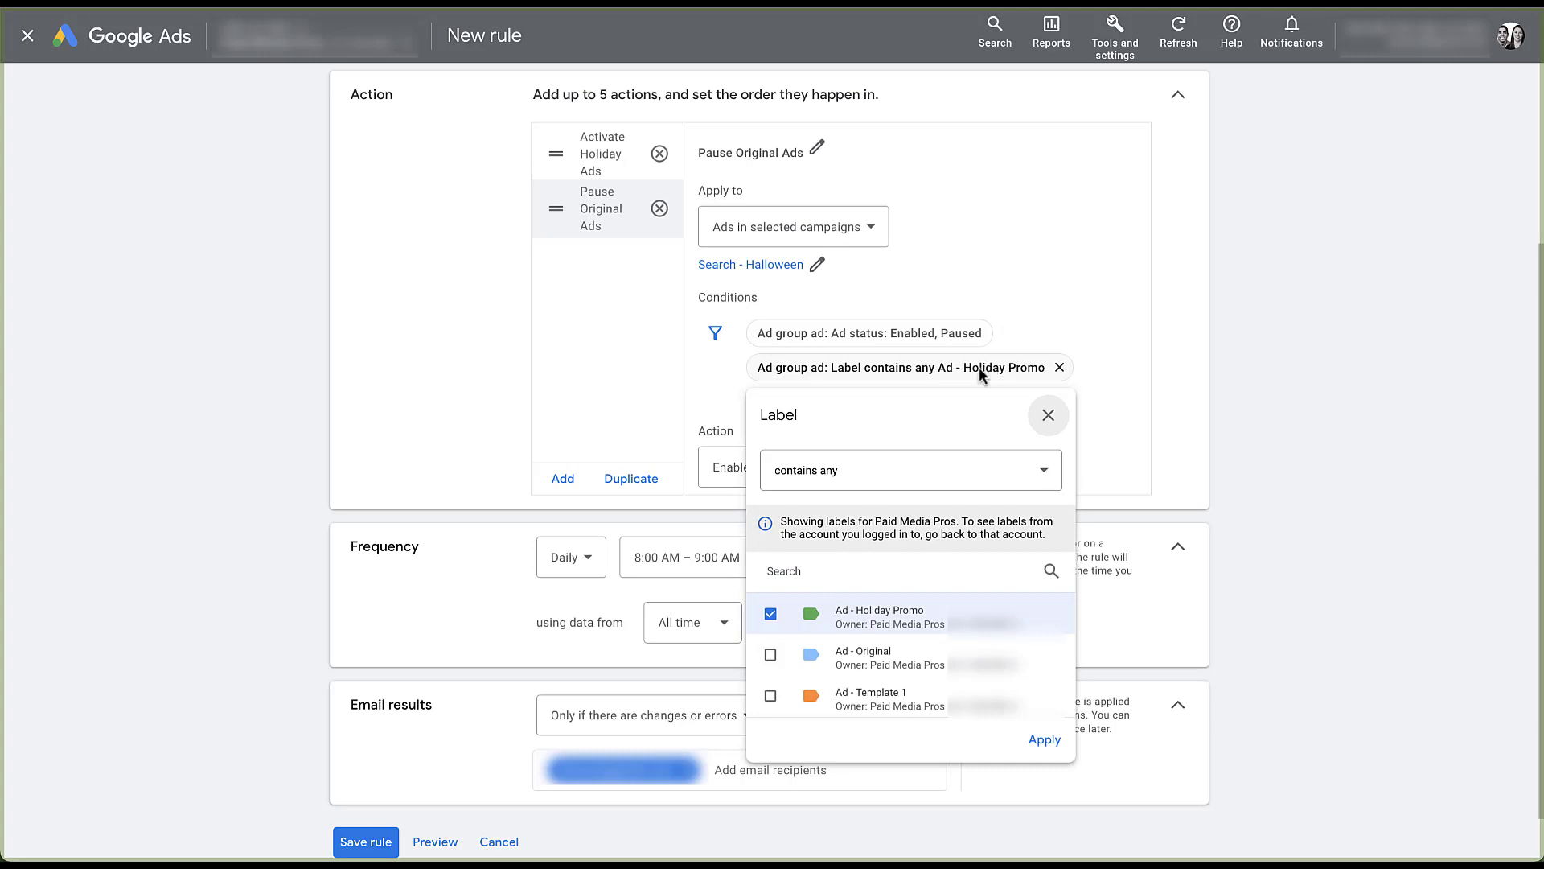
{"action": "left_click", "coordinate": [770, 655]}
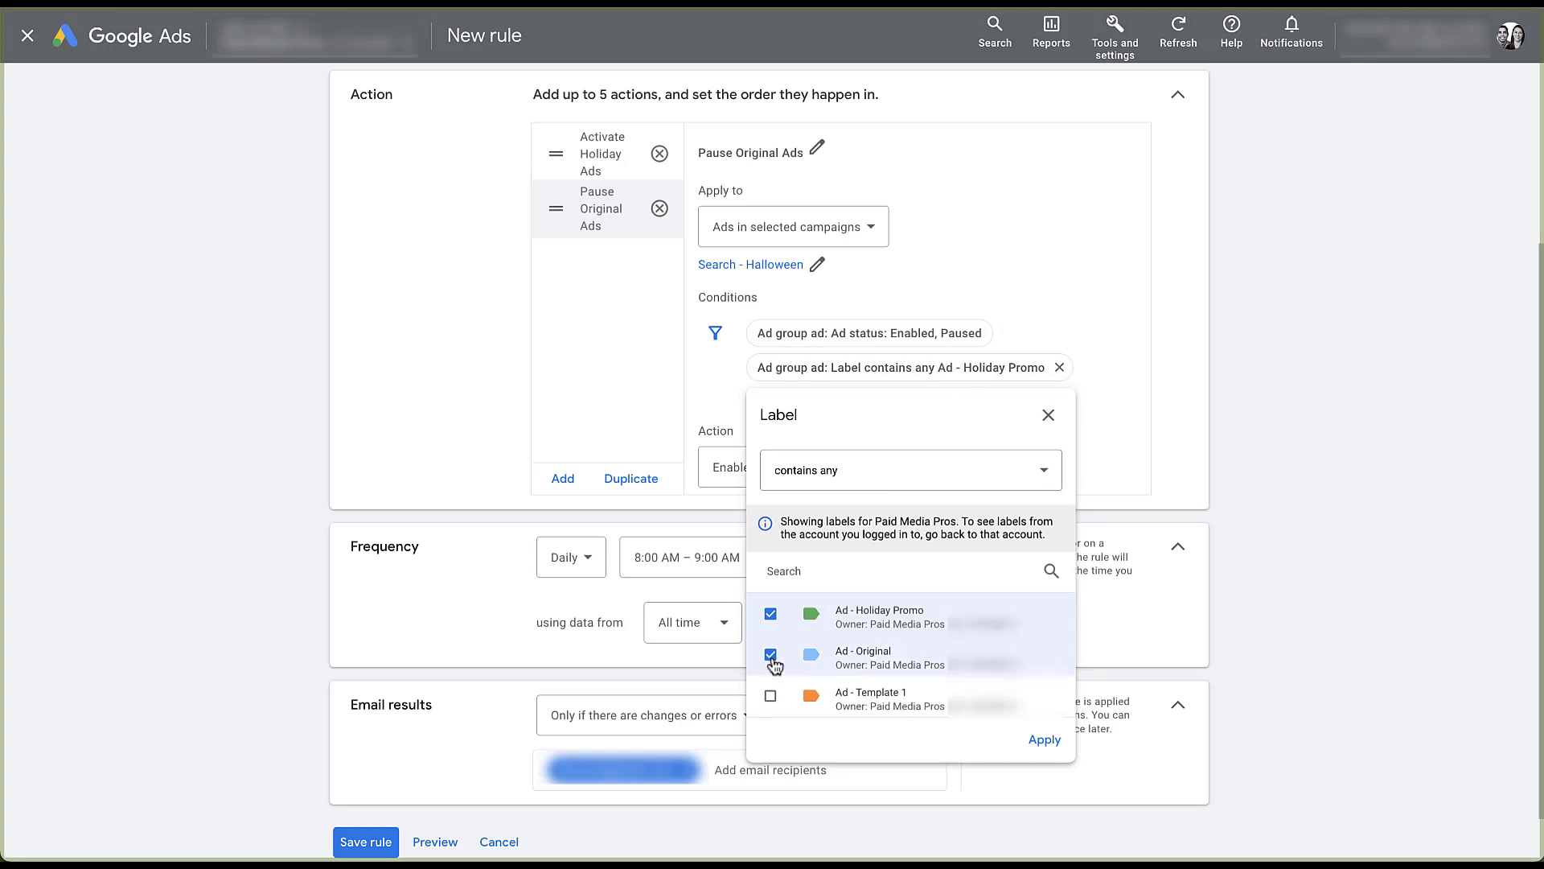
{"action": "left_click", "coordinate": [772, 615]}
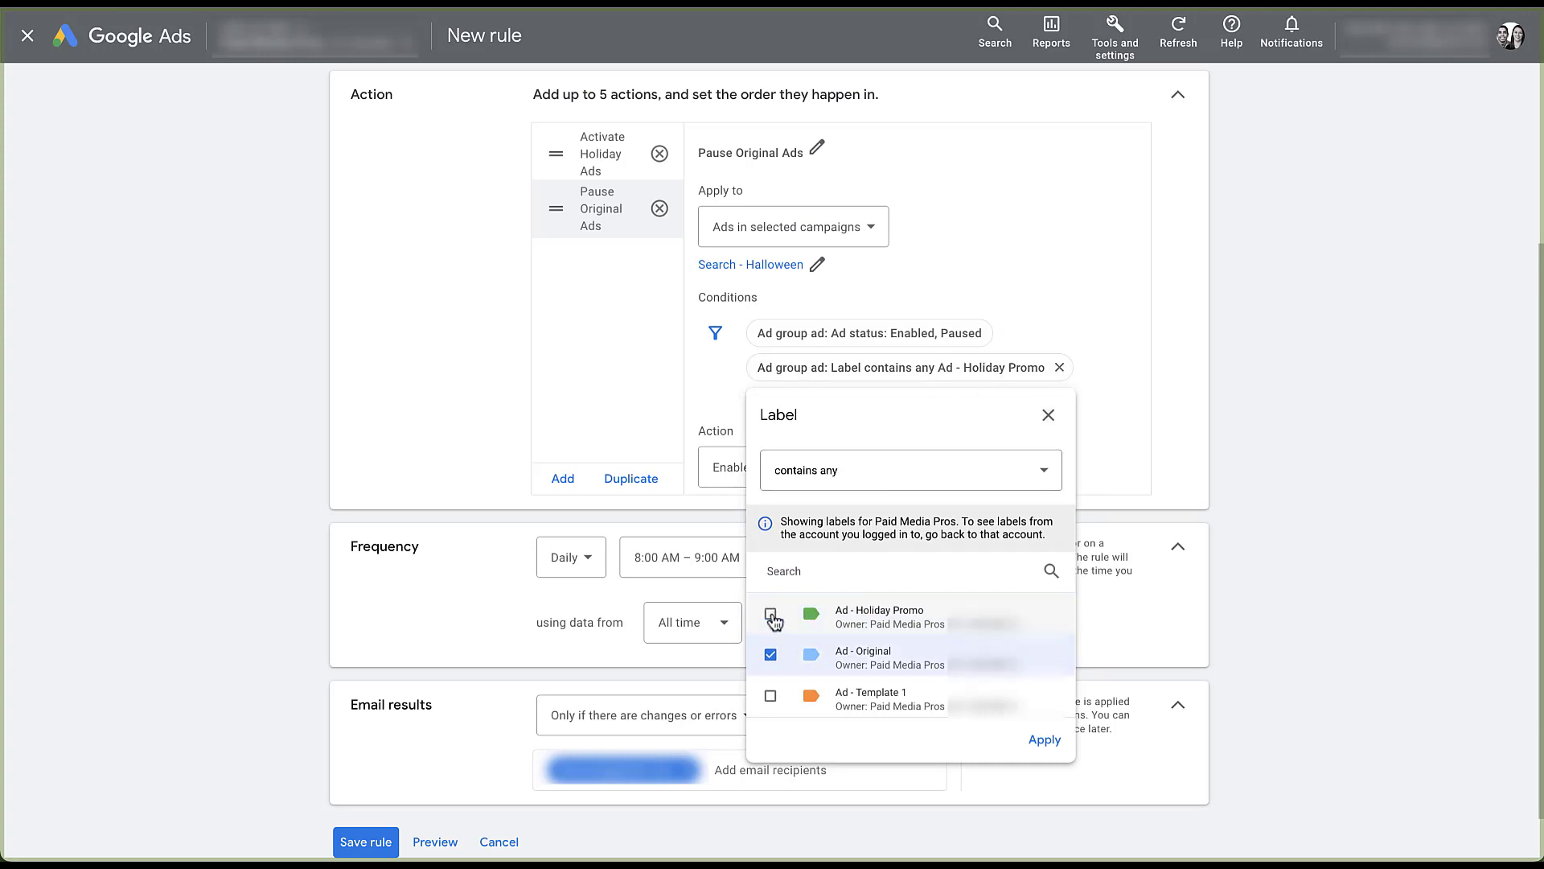
{"action": "left_click", "coordinate": [1045, 739]}
{"action": "left_click", "coordinate": [803, 476]}
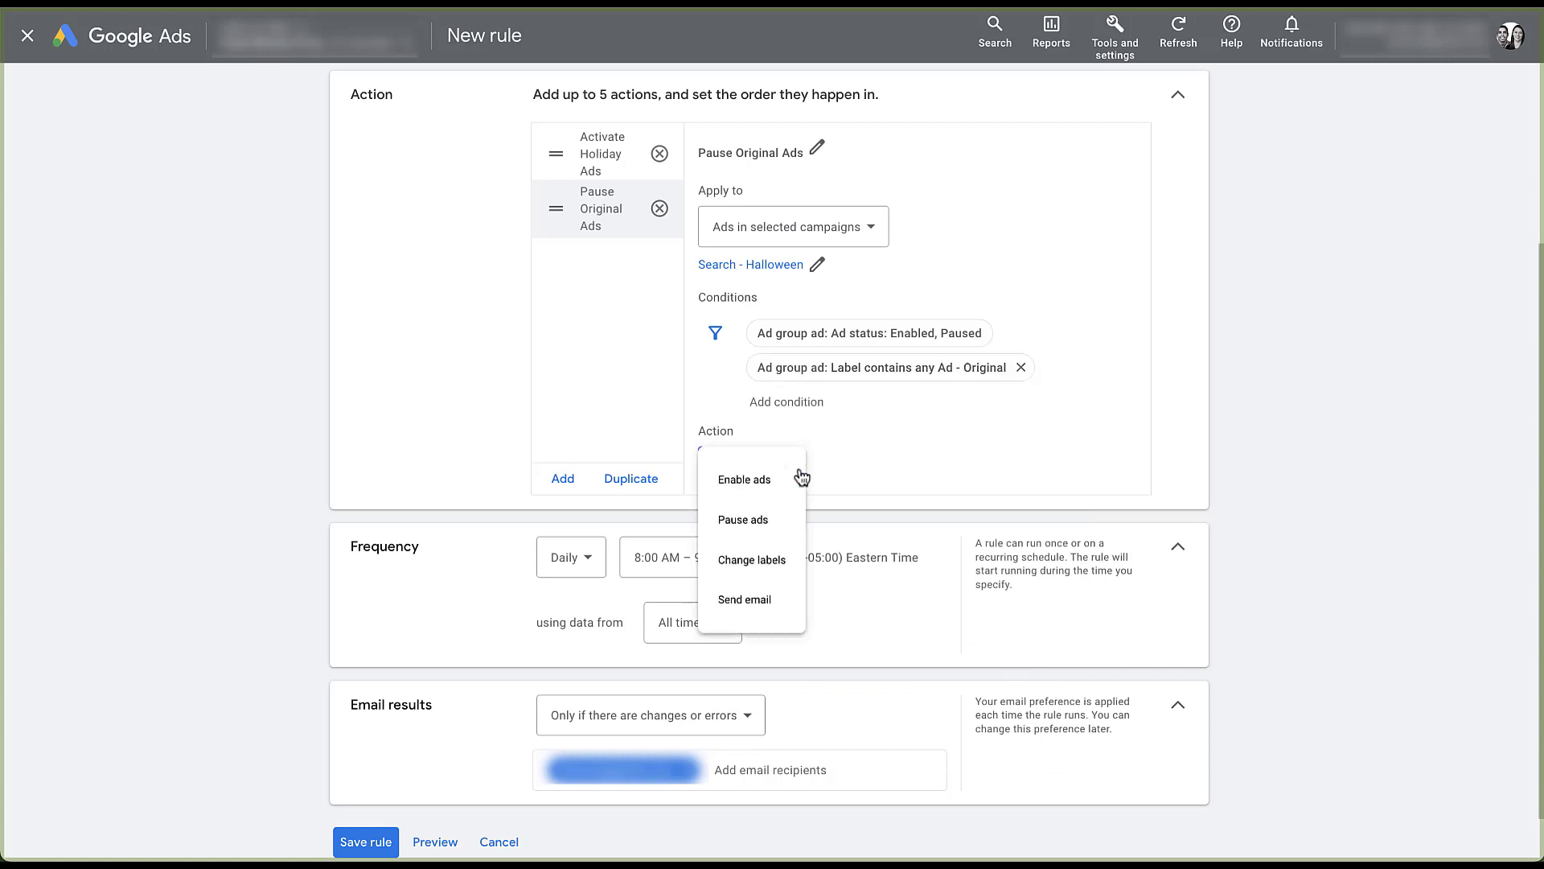
{"action": "left_click", "coordinate": [784, 526]}
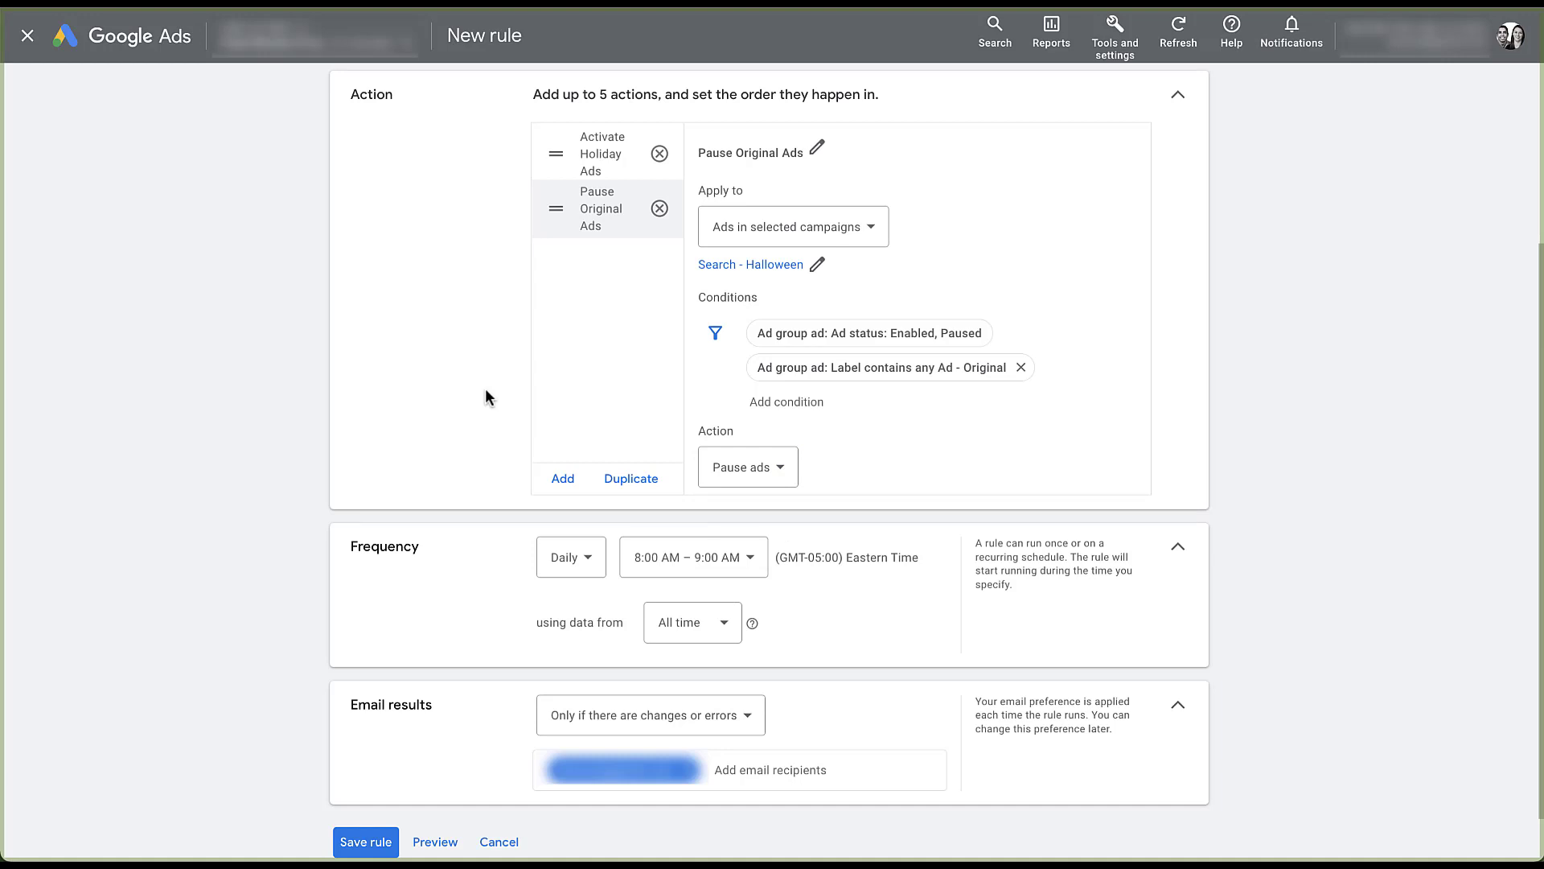
Schedule the rule to run once on Dec 1, 2022, 12:00 AM – 1:00 AM, and save the rule.
{"action": "left_click", "coordinate": [595, 581]}
{"action": "left_click", "coordinate": [595, 581]}
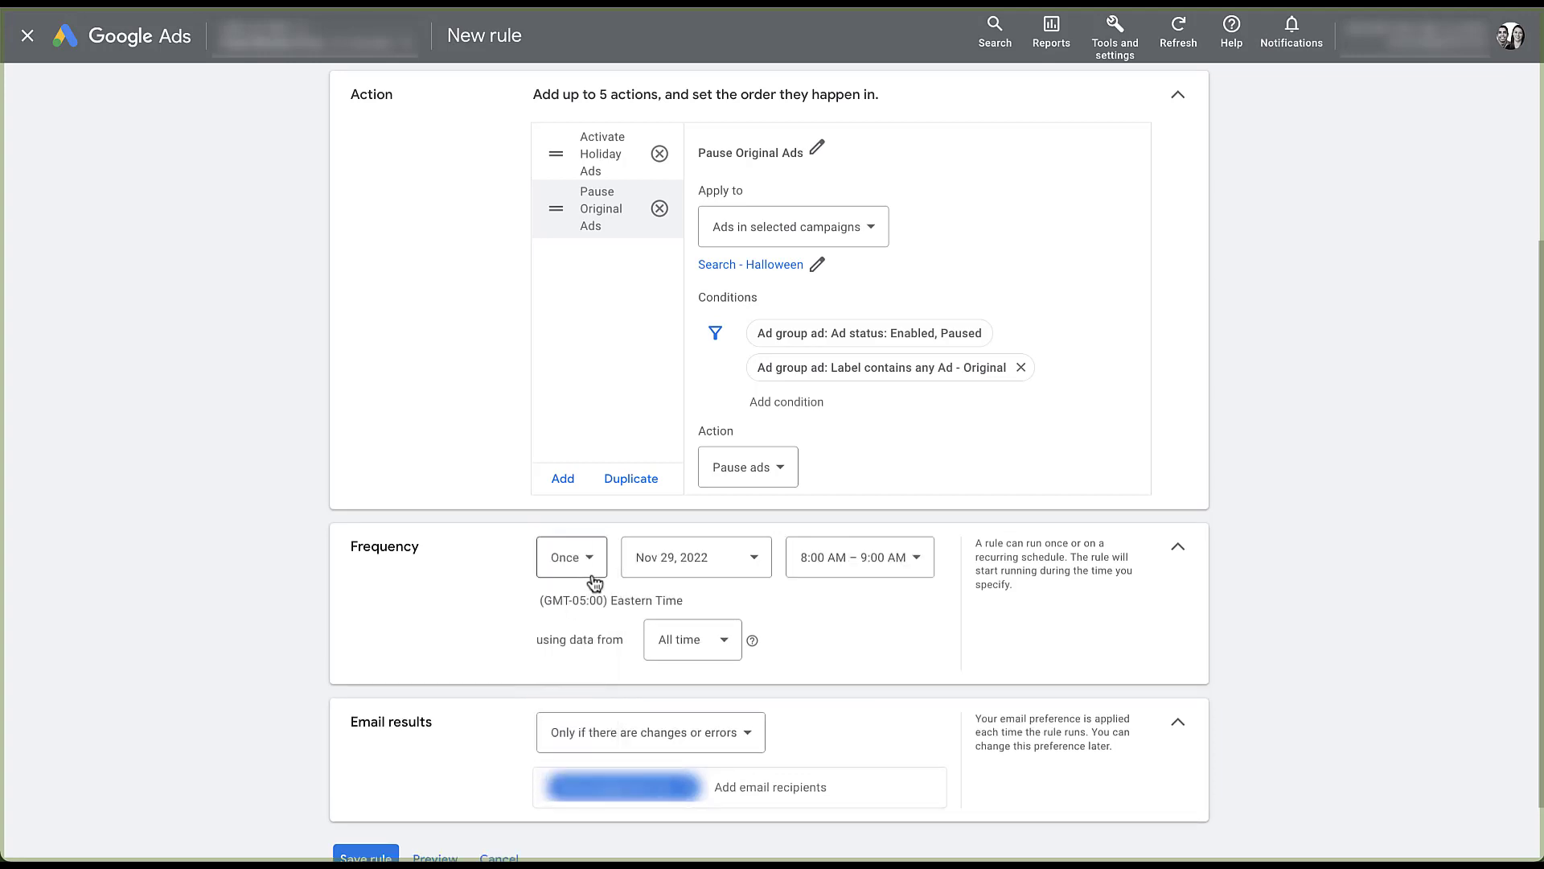
{"action": "left_click", "coordinate": [767, 567]}
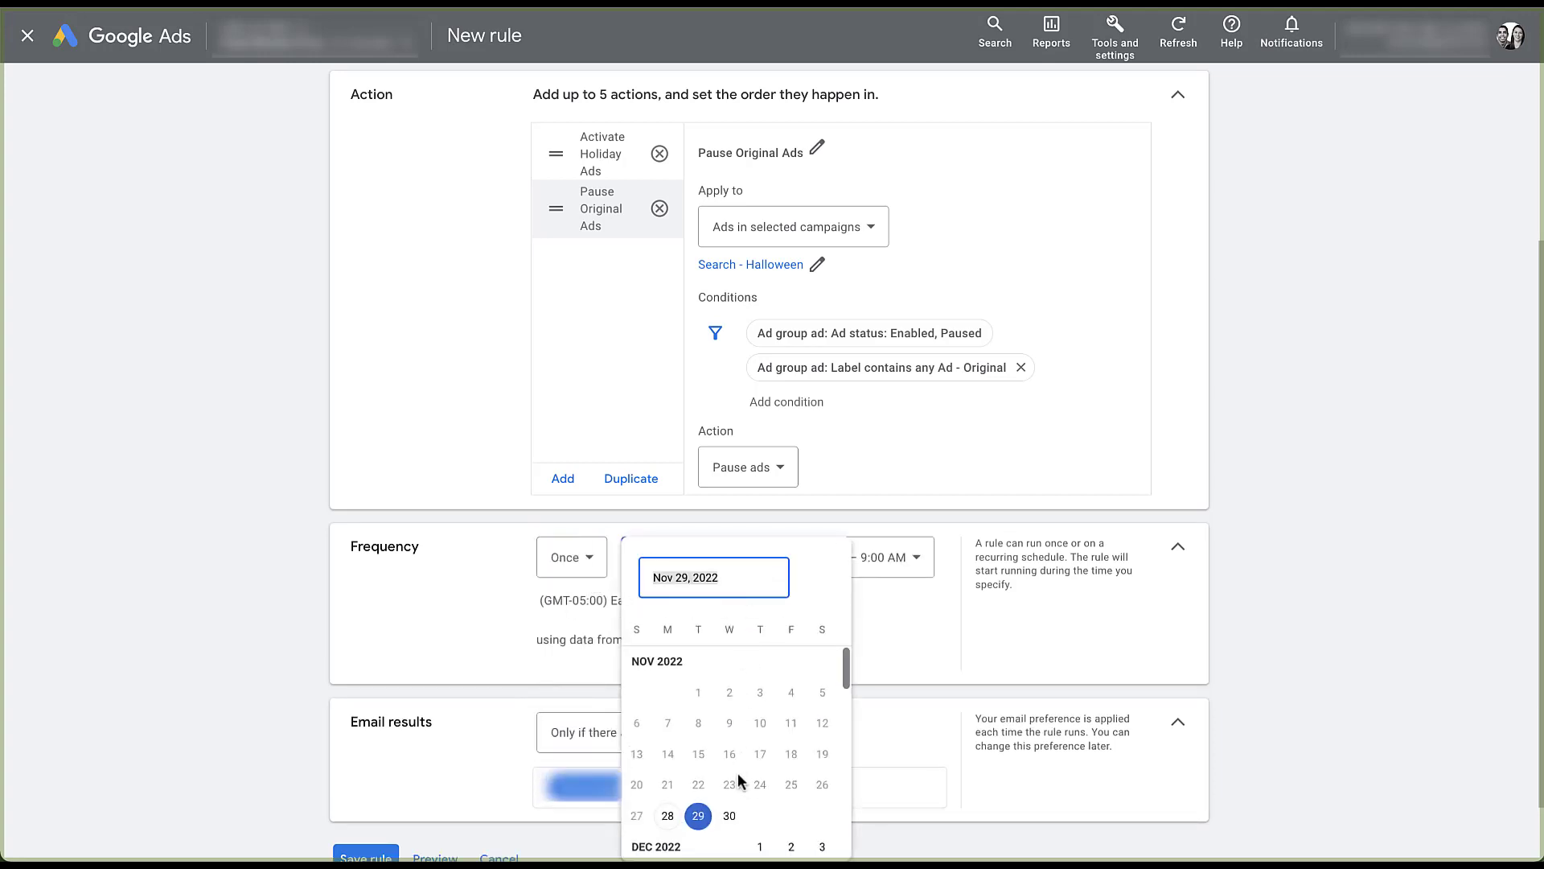
{"action": "scroll", "coordinate": [752, 787], "scroll_direction": "down", "scroll_amount": 1}
{"action": "left_click", "coordinate": [758, 788]}
{"action": "left_click", "coordinate": [855, 563]}
{"action": "scroll", "coordinate": [855, 576], "scroll_direction": "up", "scroll_amount": 3}
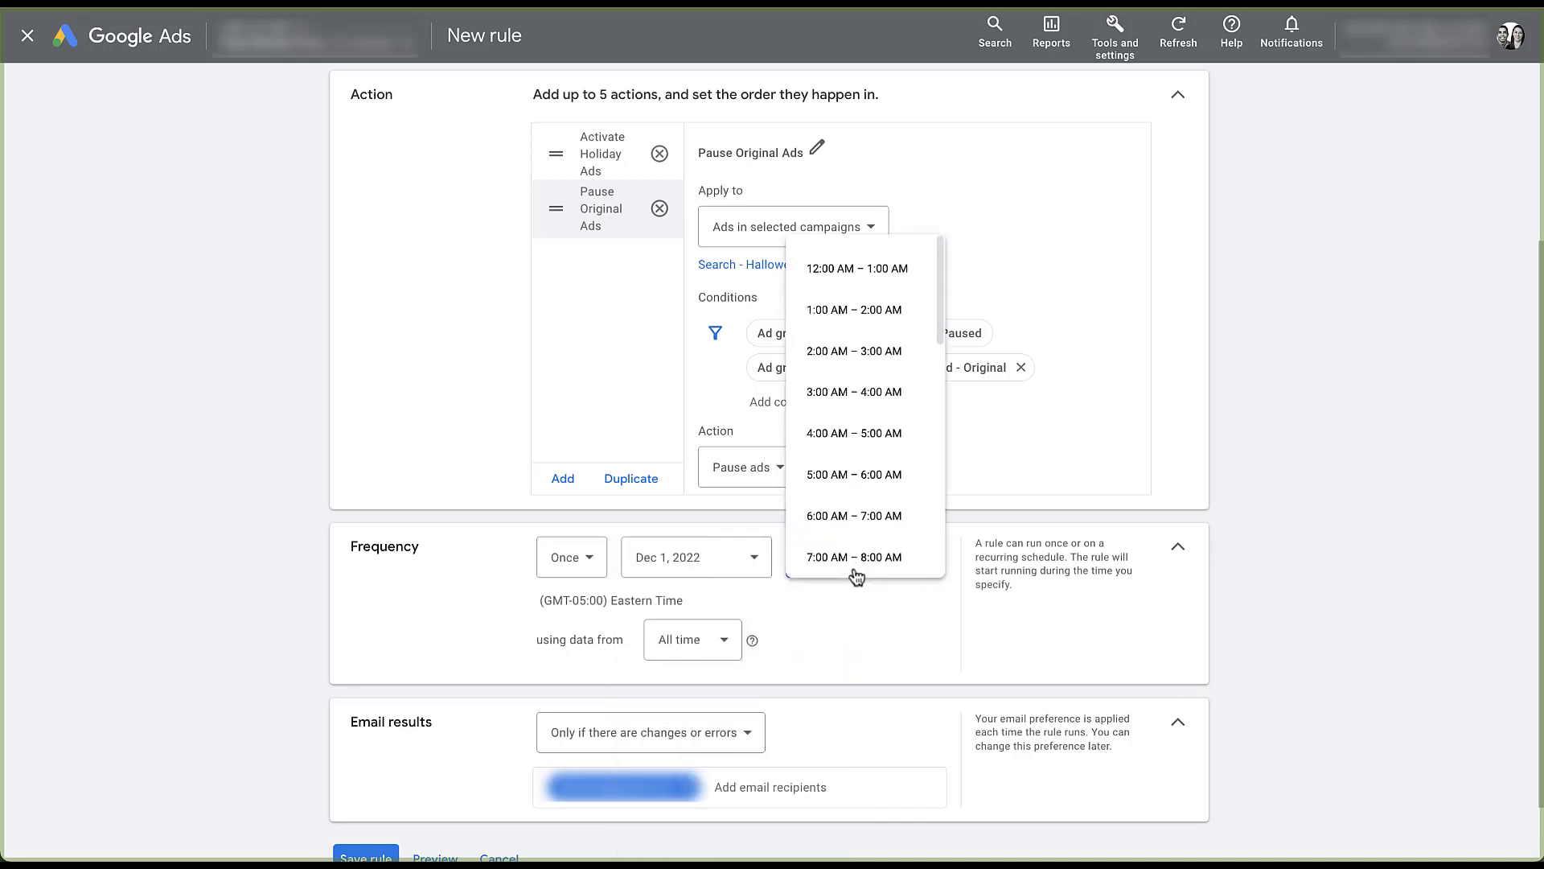
{"action": "left_click", "coordinate": [858, 272]}
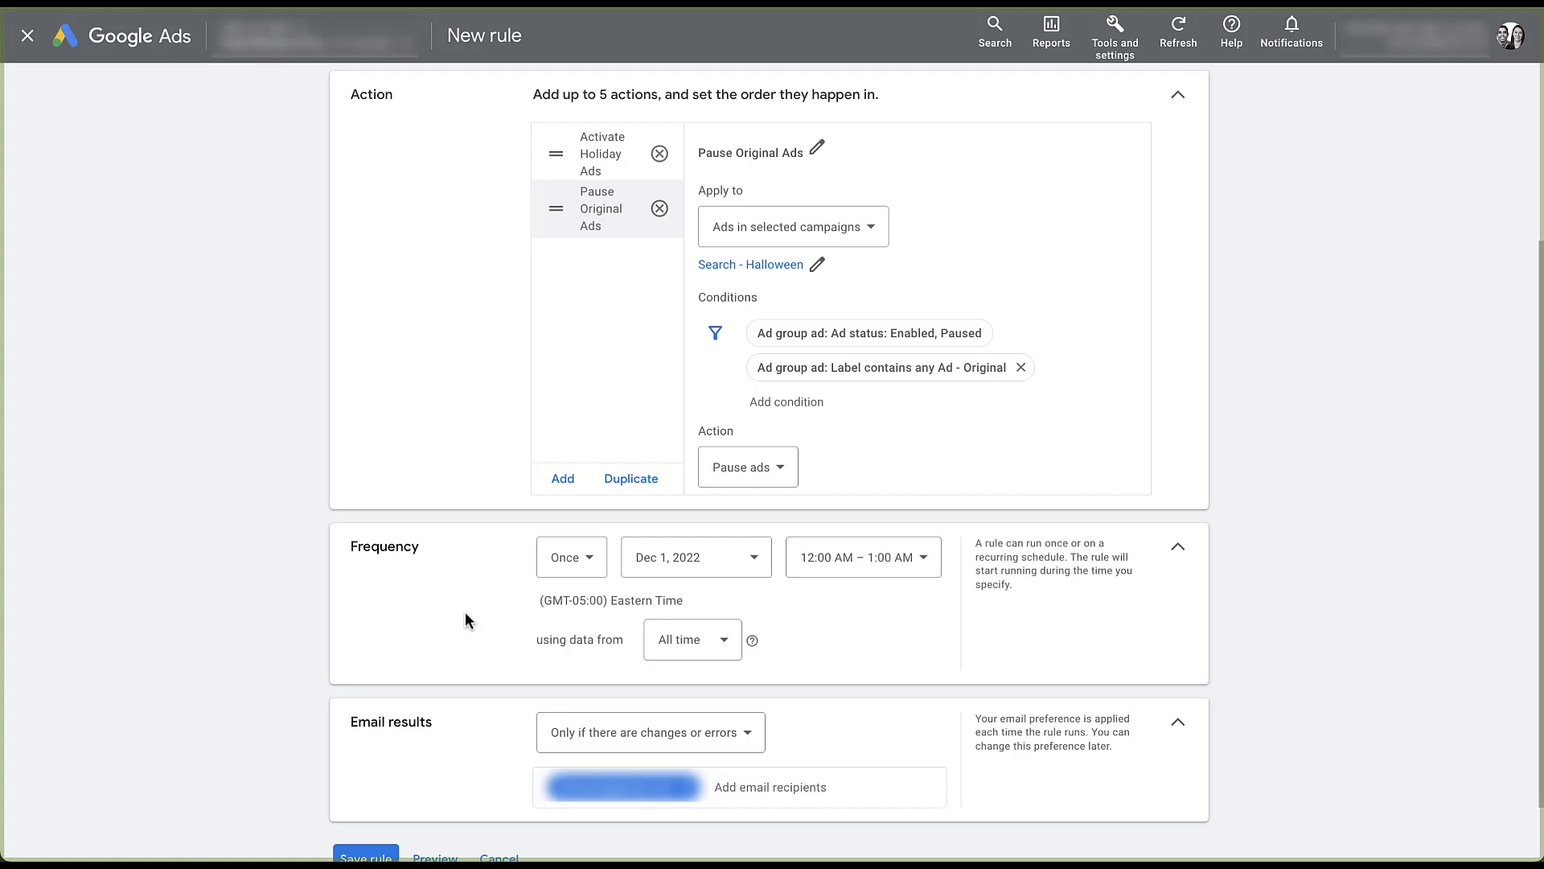
{"action": "scroll", "coordinate": [465, 618], "scroll_direction": "down", "scroll_amount": 2}
{"action": "left_click", "coordinate": [381, 784]}
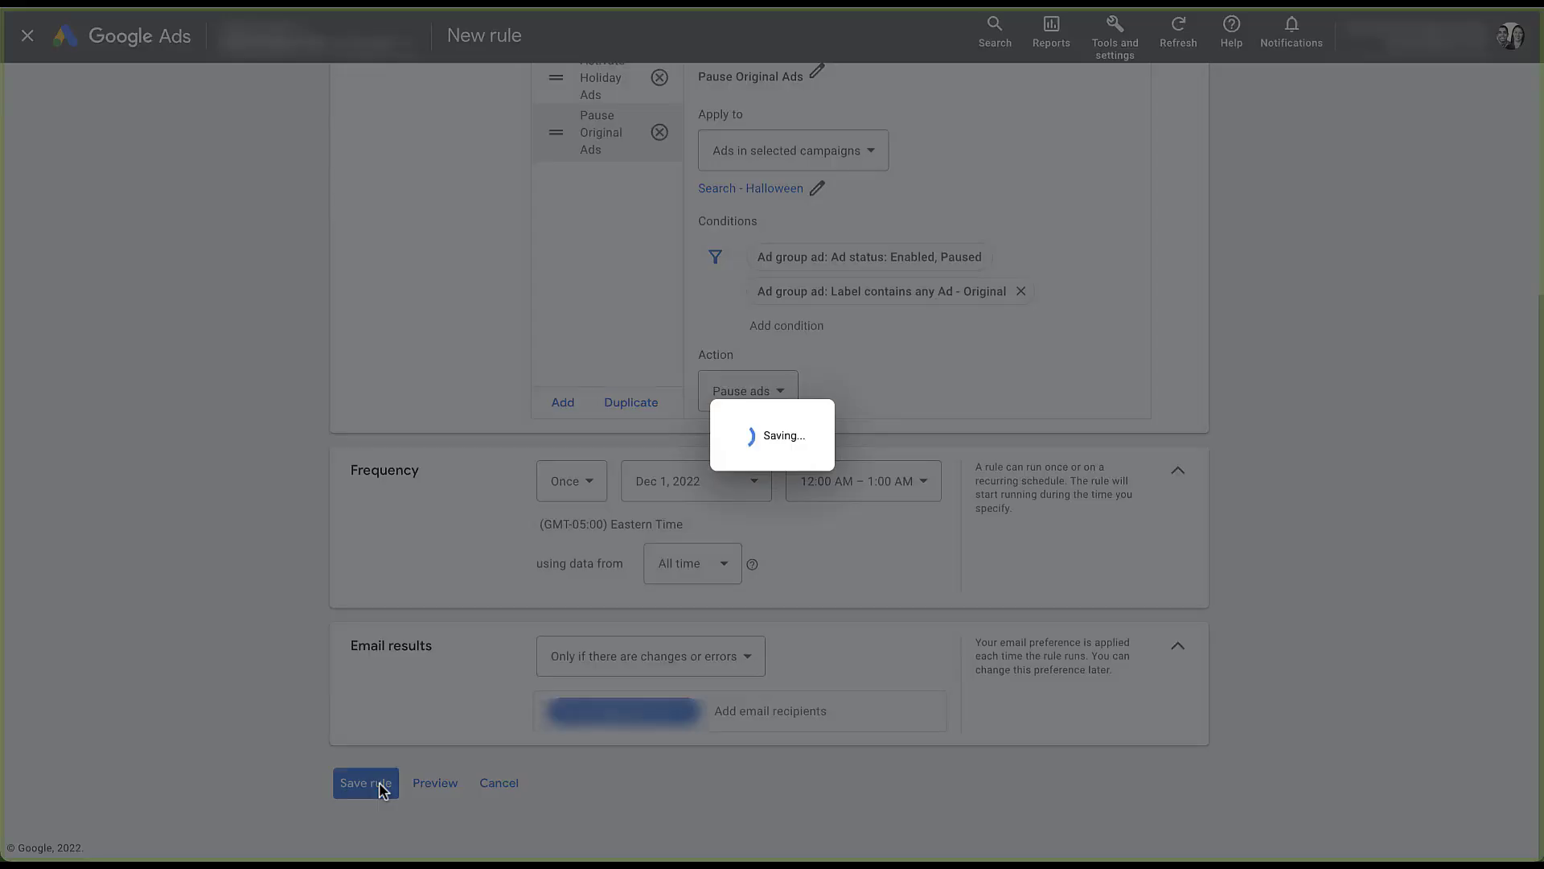